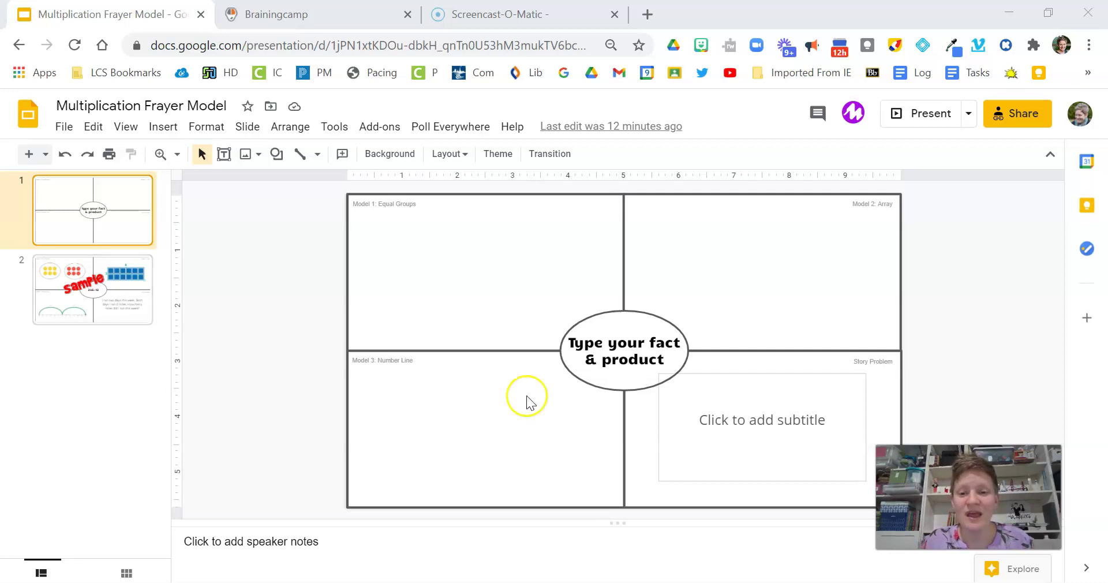
# Step: Replace the centre ellipse's placeholder prompt with the text '2 x 6 = 12'
pyautogui.click(649, 361)
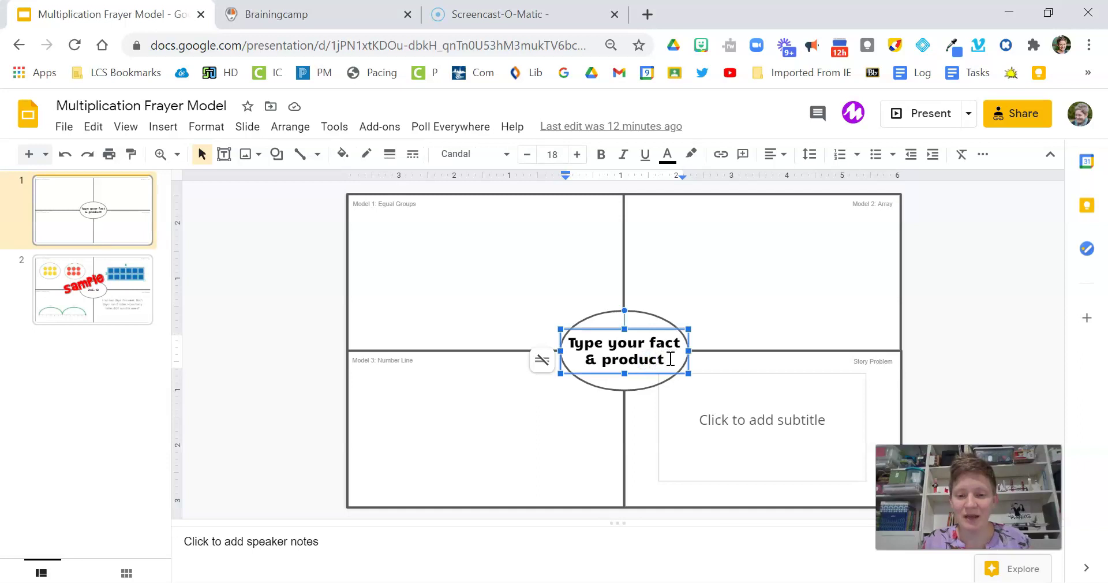
pyautogui.moveTo(668, 359); pyautogui.dragTo(569, 334)
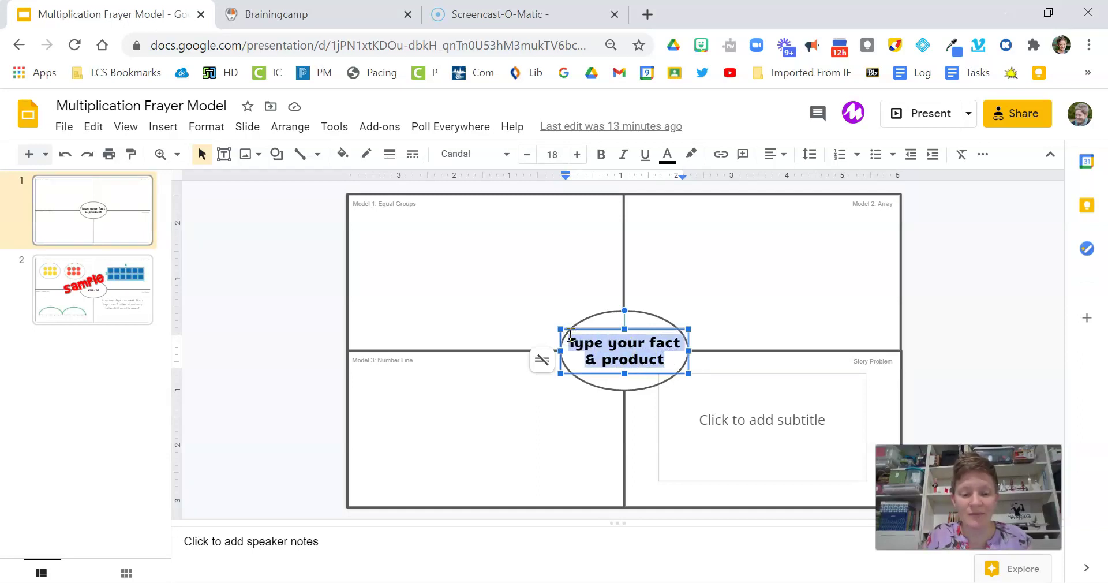
pyautogui.write('2 x')
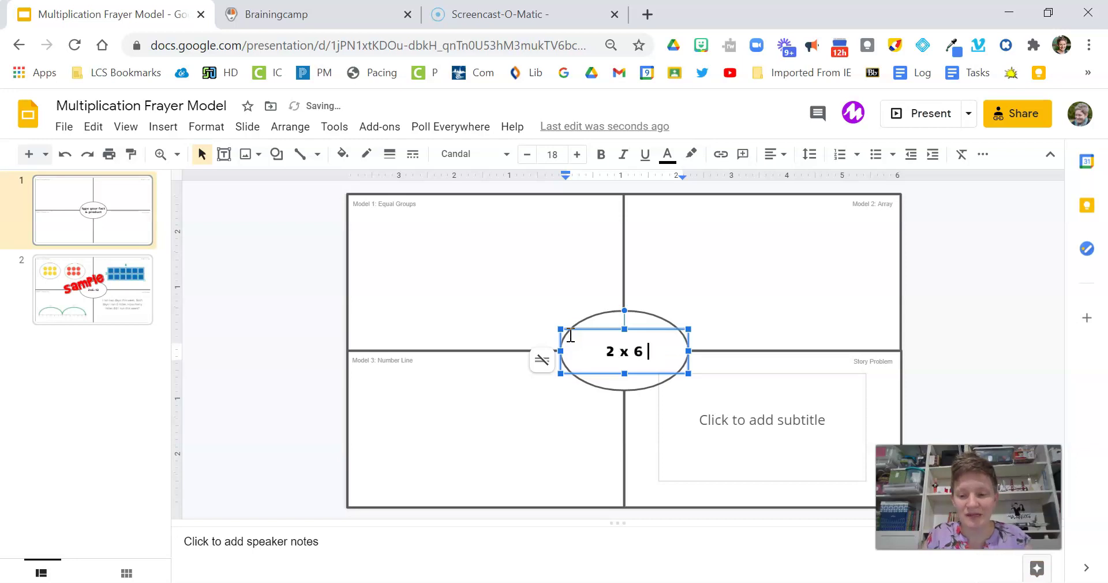
pyautogui.write(' 6 = 12')
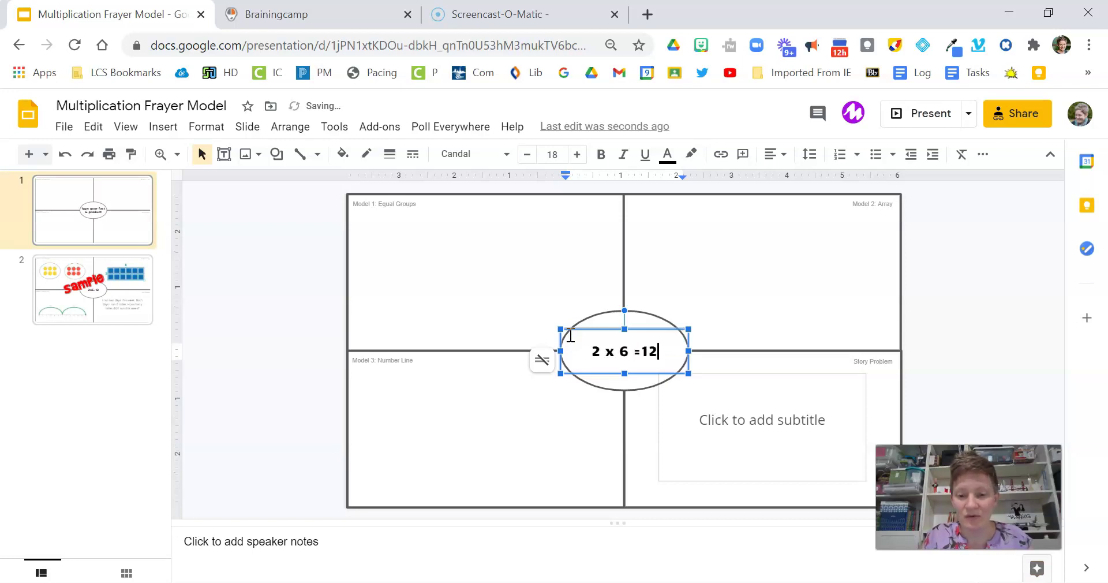
pyautogui.press('BackSpace')
pyautogui.press('BackSpace')
pyautogui.write('12')
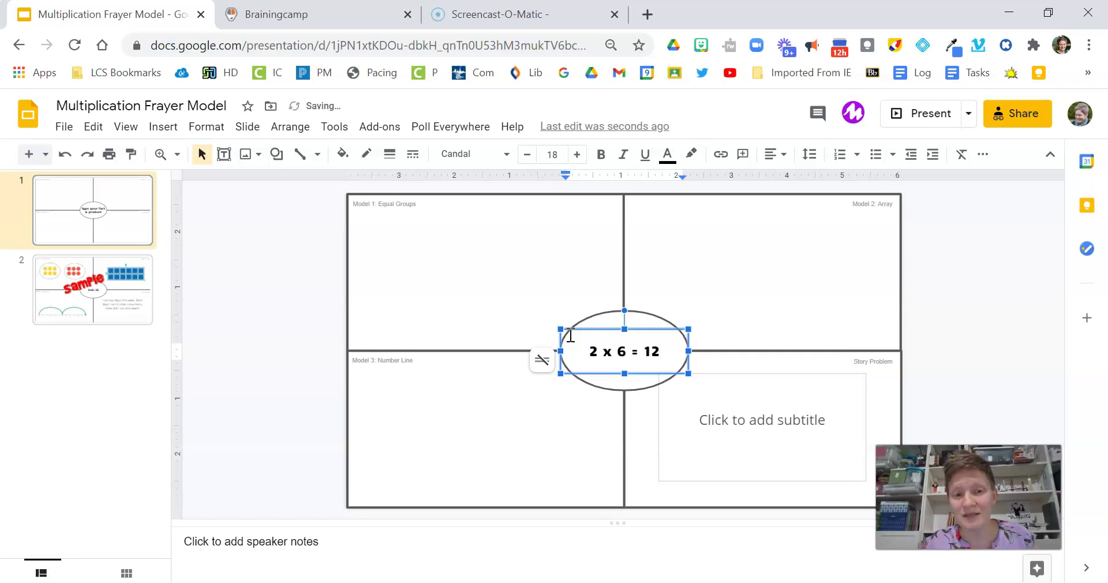
pyautogui.click(462, 263)
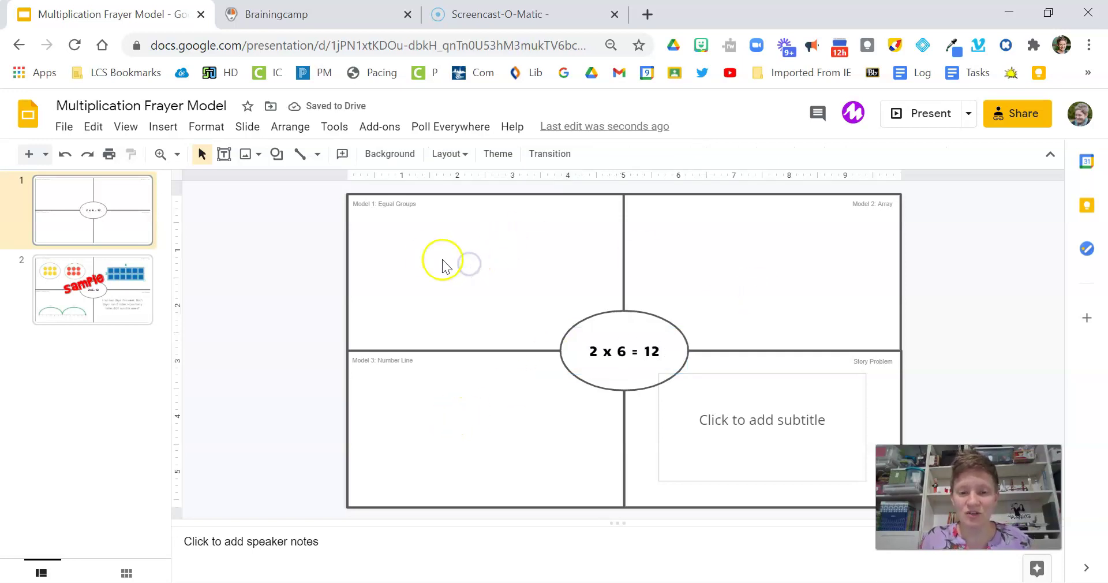
# Step: In Brainingcamp, open Two-Color Counters from the manipulatives list
pyautogui.click(280, 18)
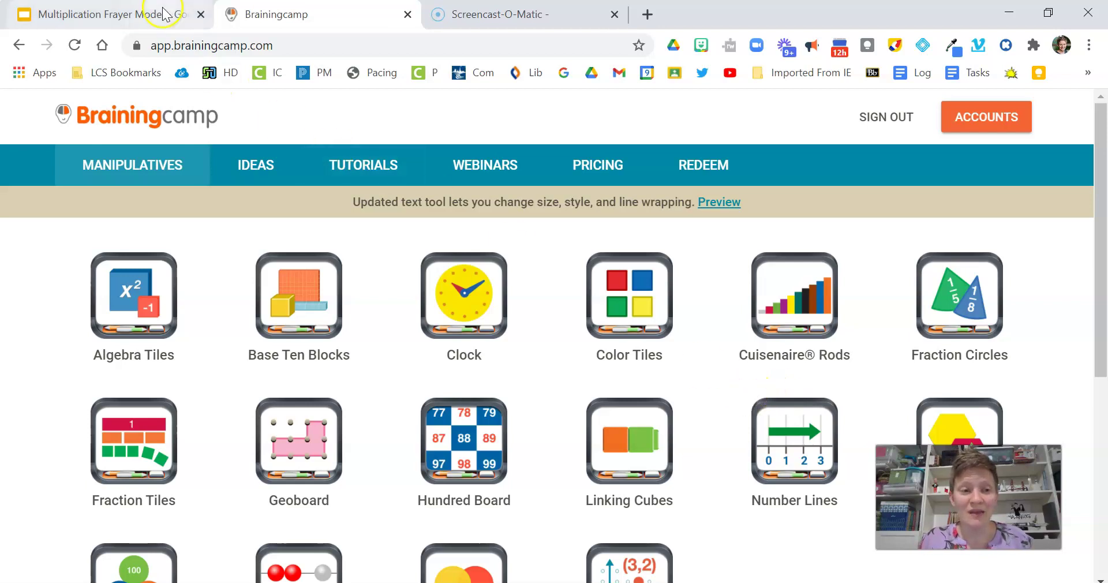
pyautogui.scroll(-2, 459, 502)
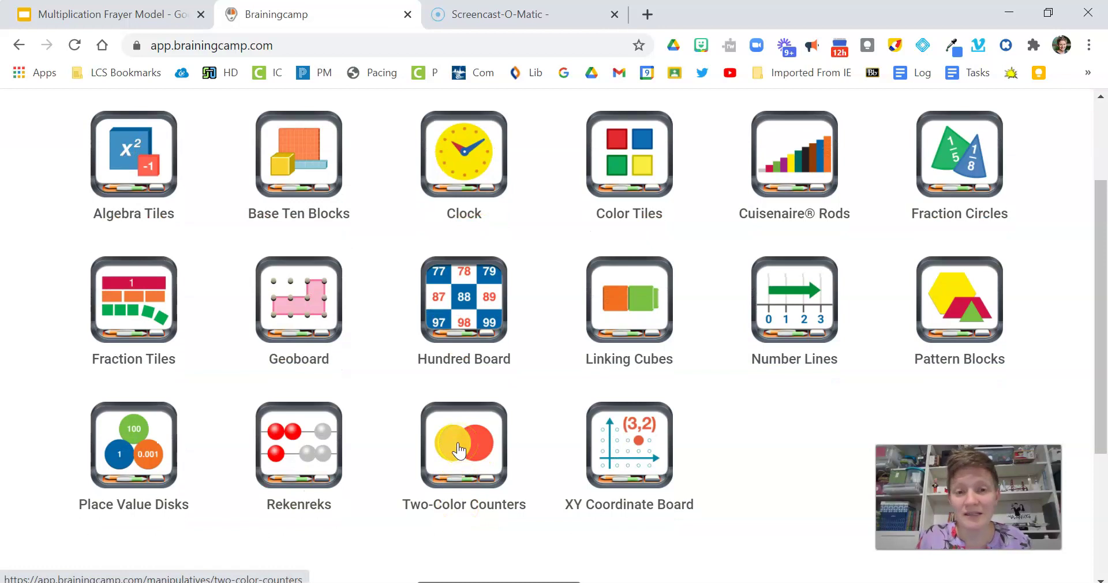
pyautogui.click(458, 445)
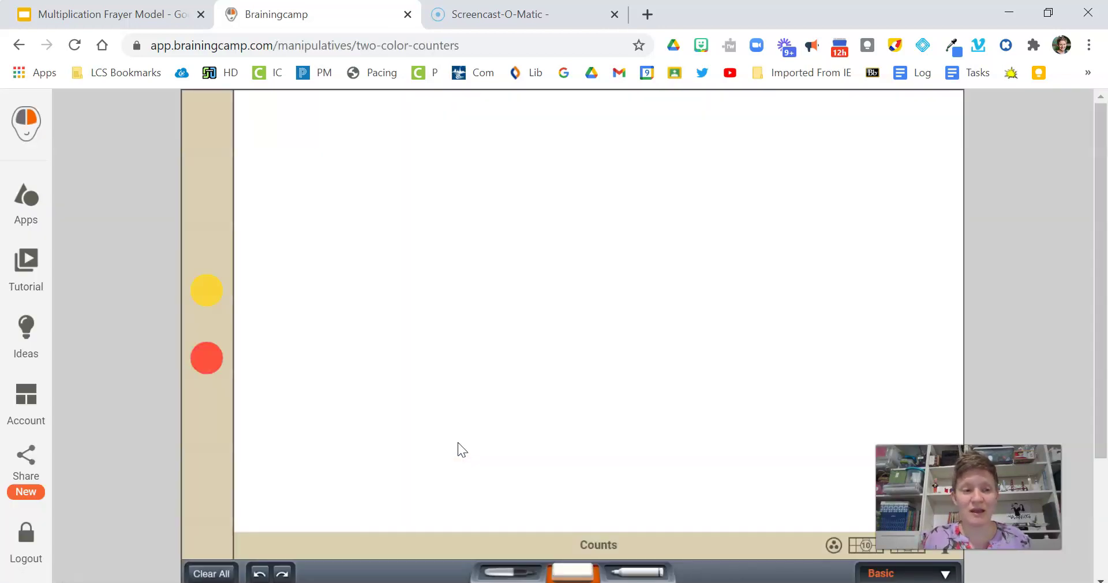
# Step: Build a circled group of six yellow counters in two rows of three
pyautogui.click(206, 291)
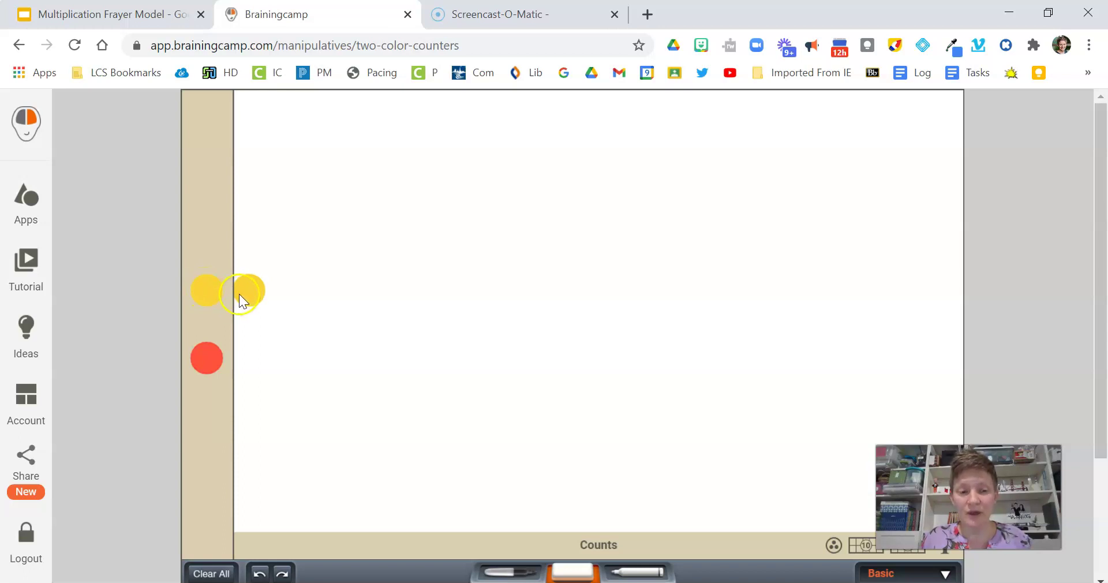
pyautogui.moveTo(241, 297); pyautogui.dragTo(393, 213)
pyautogui.click(207, 298)
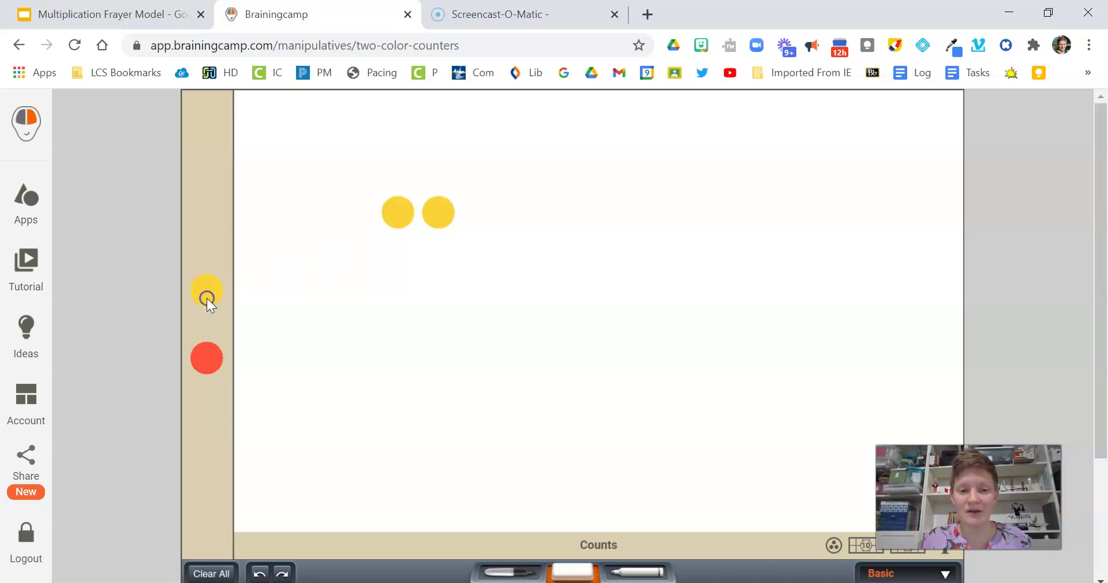
pyautogui.click(207, 298)
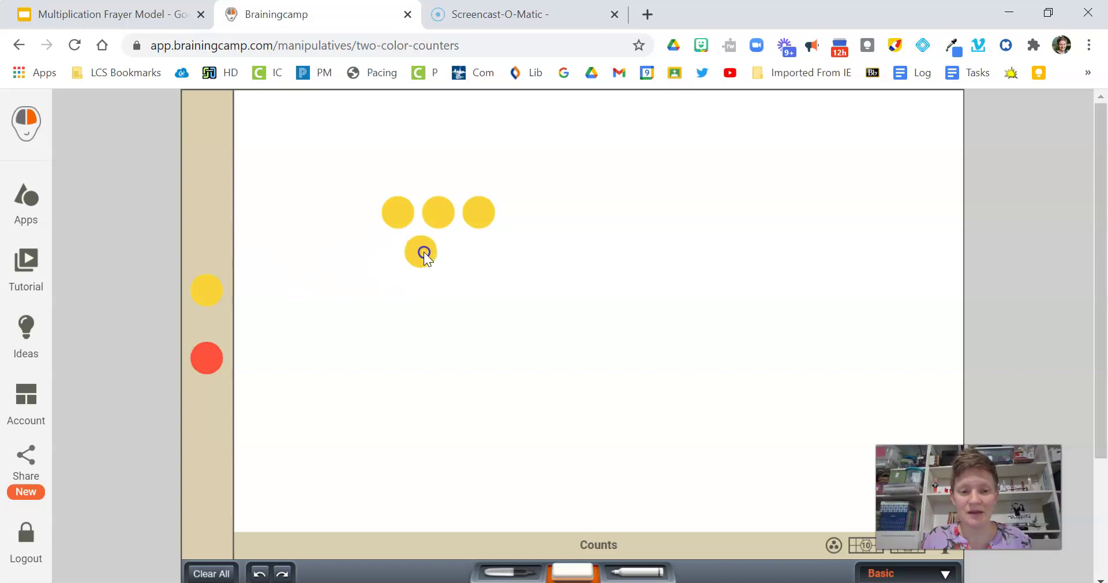
pyautogui.click(200, 291)
pyautogui.click(199, 291)
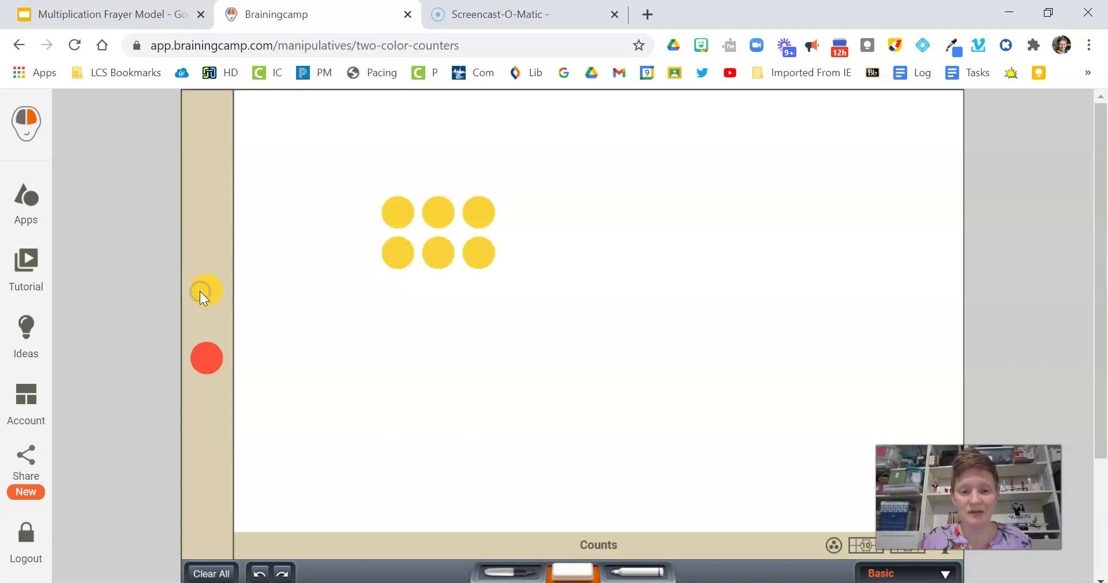
pyautogui.moveTo(349, 176); pyautogui.dragTo(533, 306)
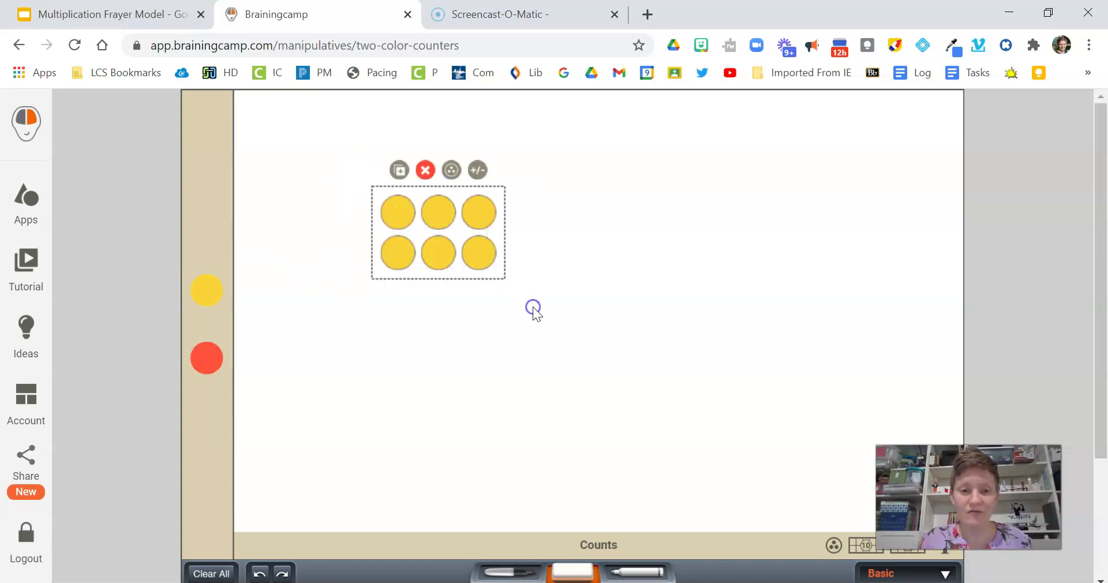
pyautogui.click(451, 170)
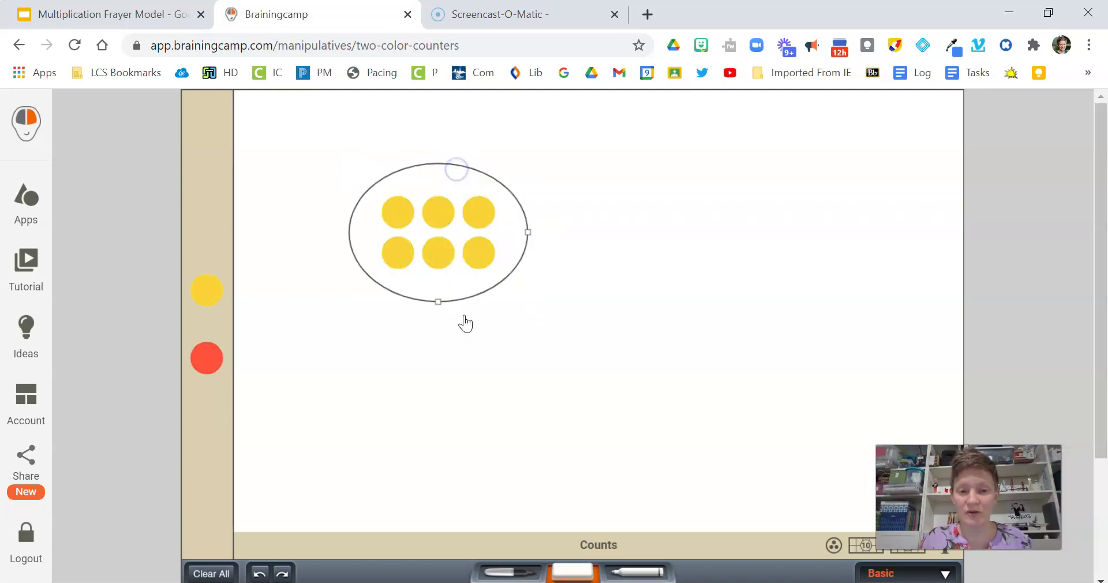
# Step: Build a matching circled group of six red counters beside the yellow group
pyautogui.moveTo(209, 358); pyautogui.dragTo(593, 205)
pyautogui.click(210, 366)
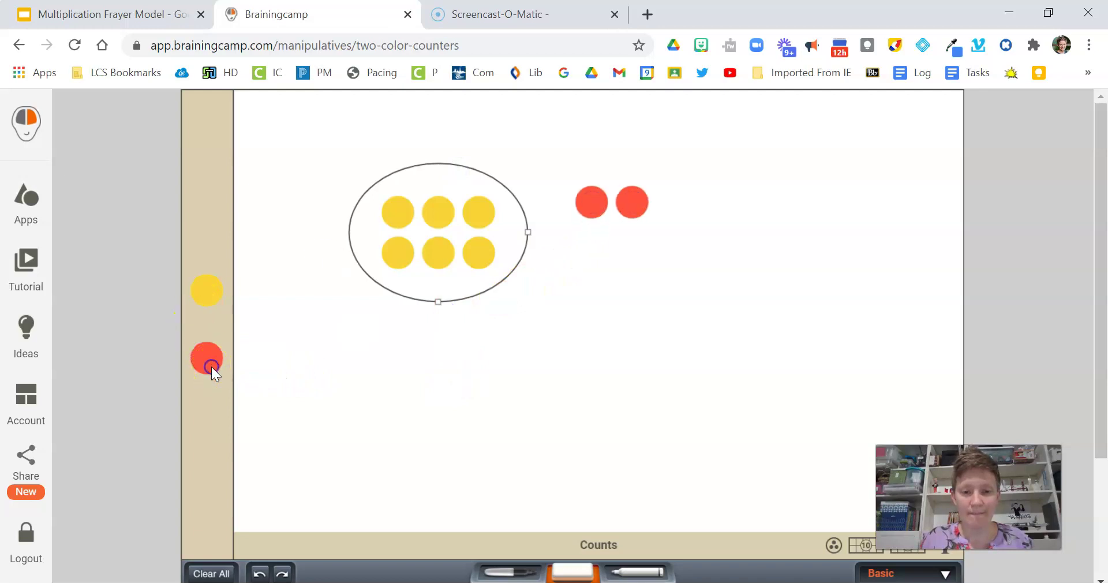
pyautogui.click(211, 366)
pyautogui.moveTo(212, 366); pyautogui.dragTo(597, 251)
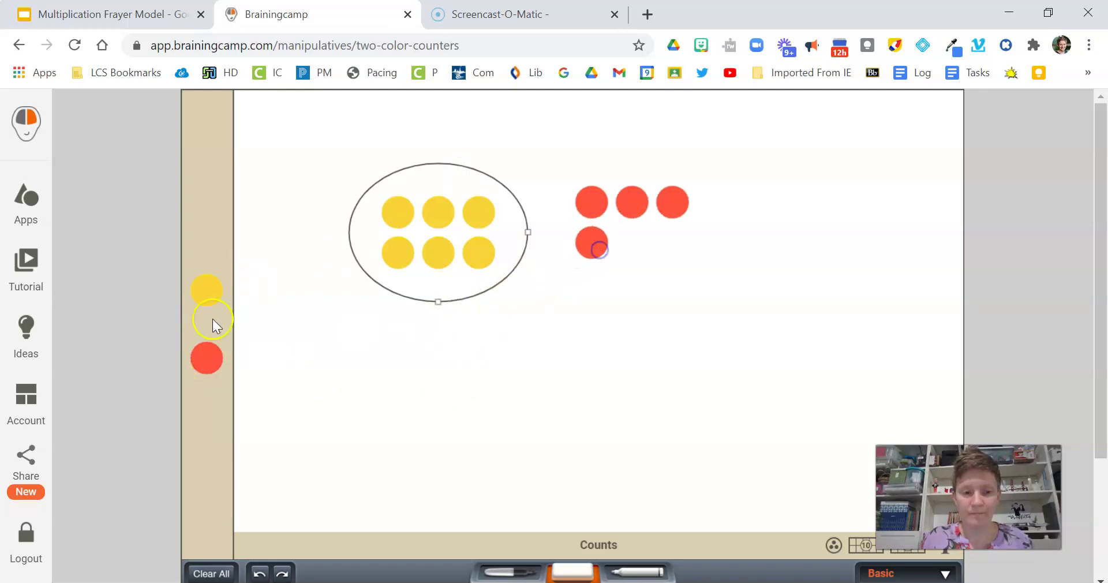
pyautogui.click(204, 360)
pyautogui.click(203, 360)
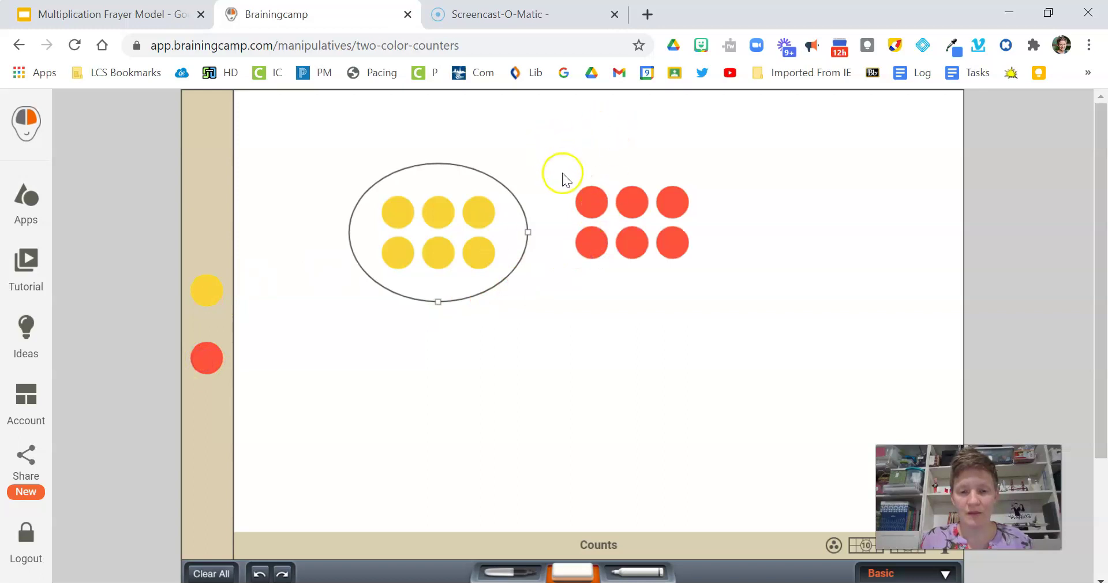
pyautogui.moveTo(563, 172); pyautogui.dragTo(701, 268)
pyautogui.click(644, 160)
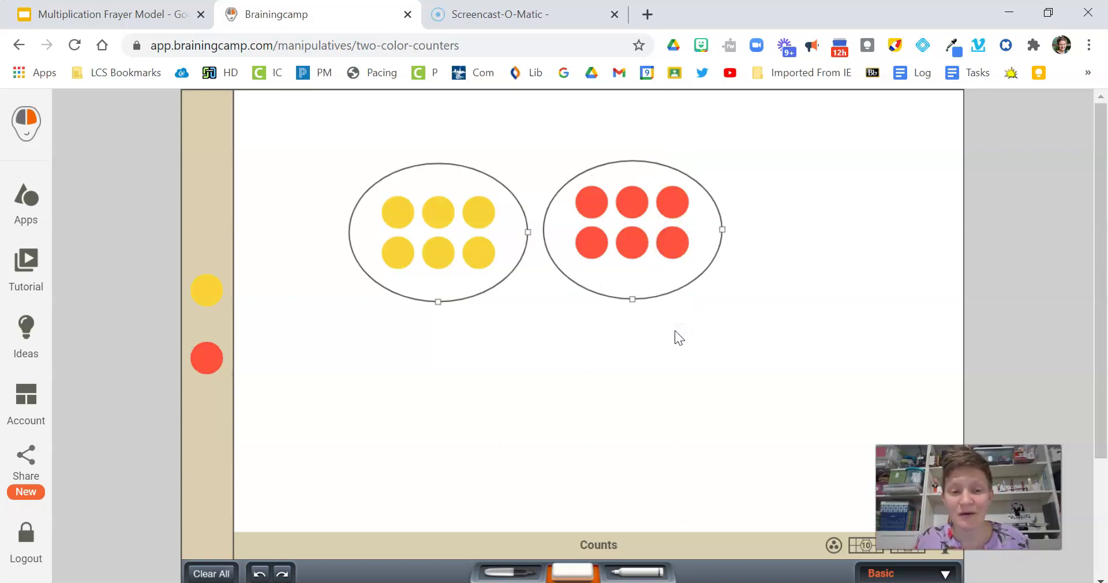
# Step: Copy the counters picture as an image and return to the slides
pyautogui.click(29, 464)
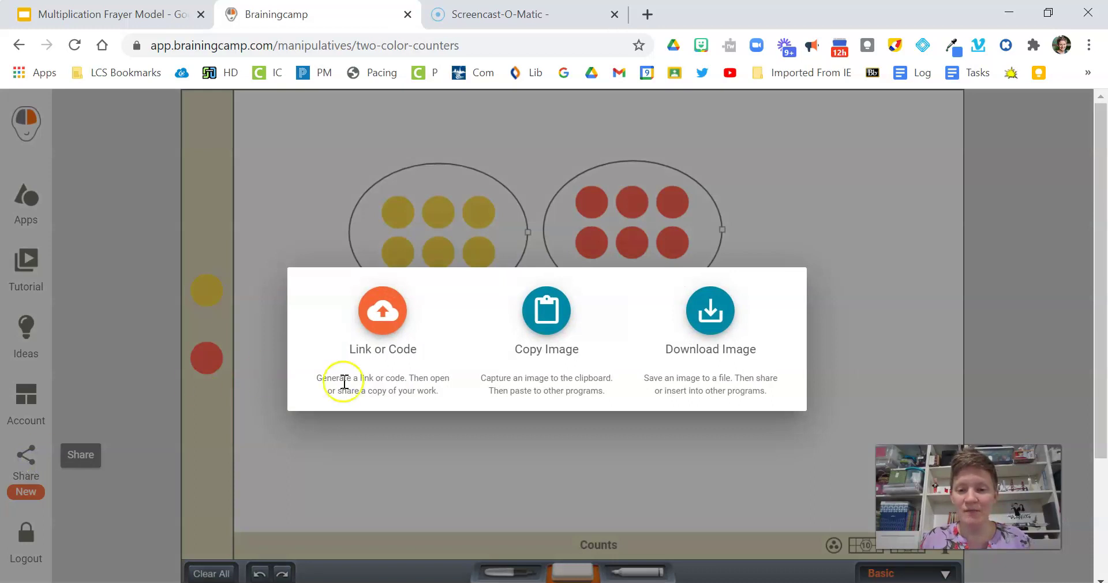
pyautogui.click(545, 327)
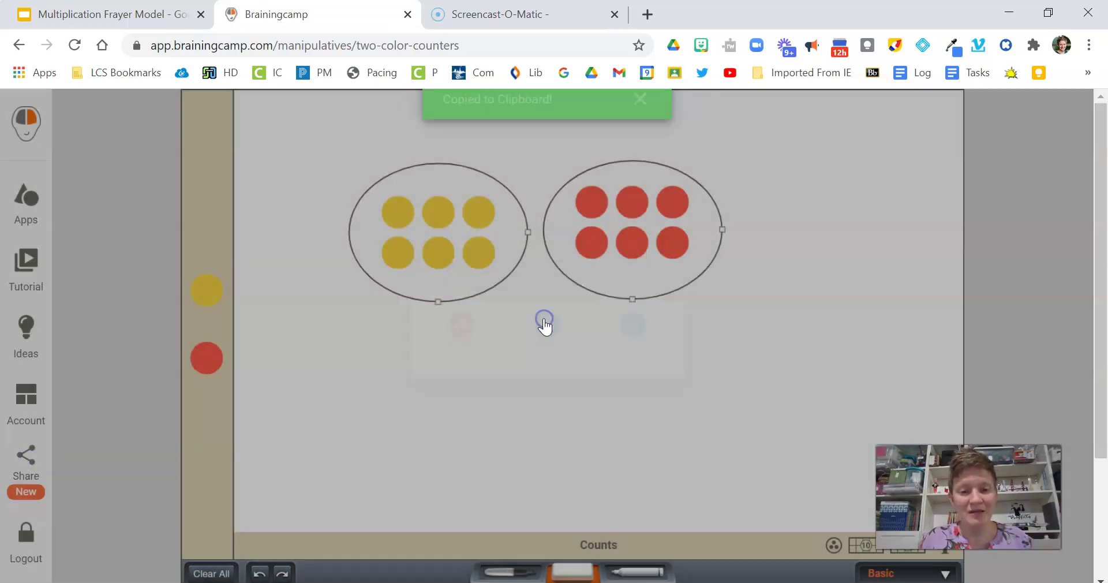
pyautogui.click(92, 9)
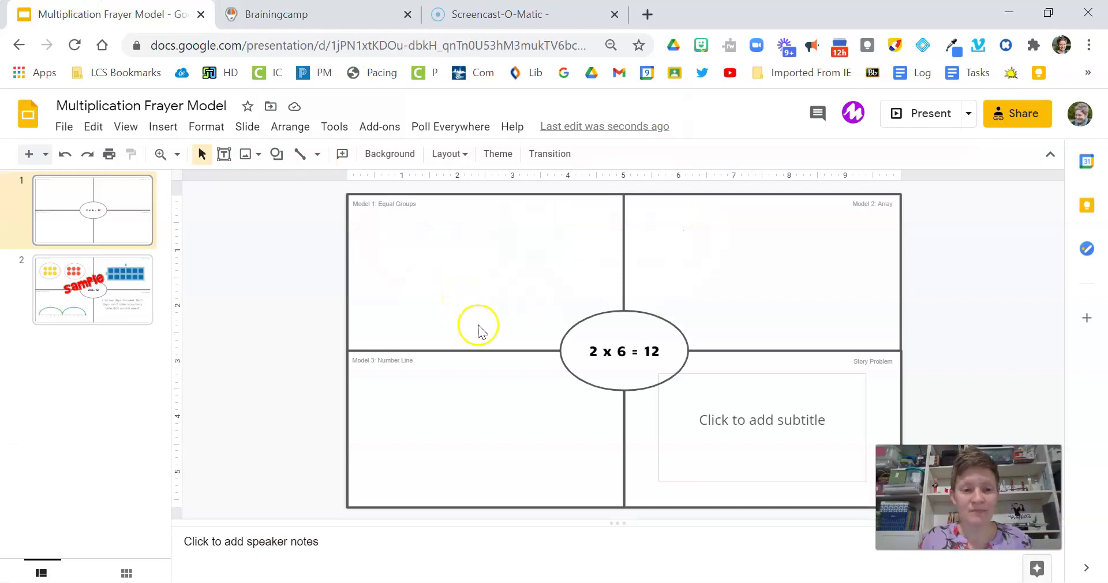
# Step: Paste the counters image into Model 1: Equal Groups, crop it to the two circles, and enlarge it
pyautogui.hotkey('ctrl', 'v')
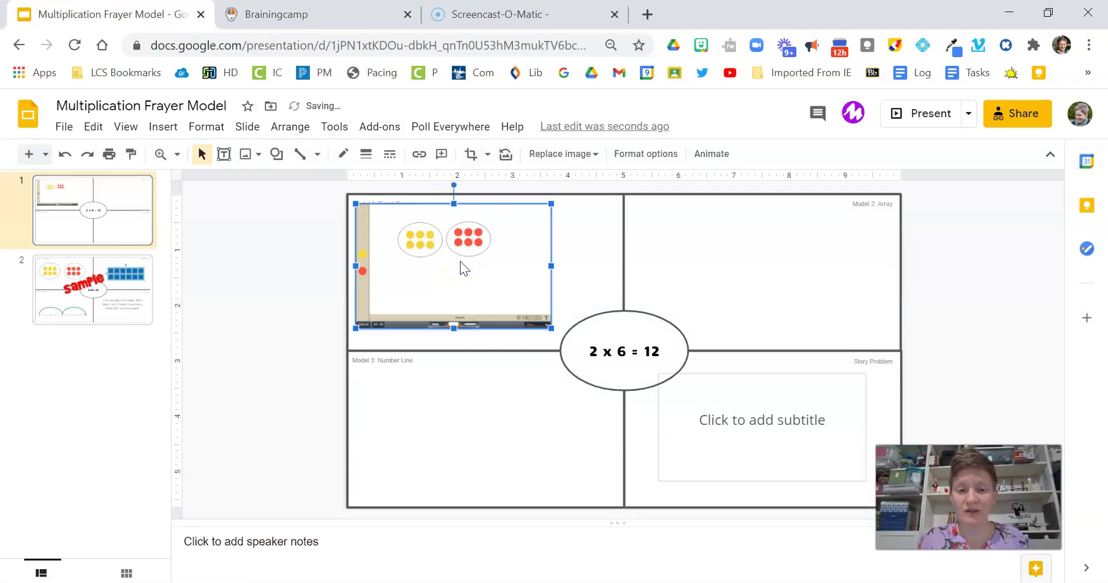
pyautogui.click(471, 156)
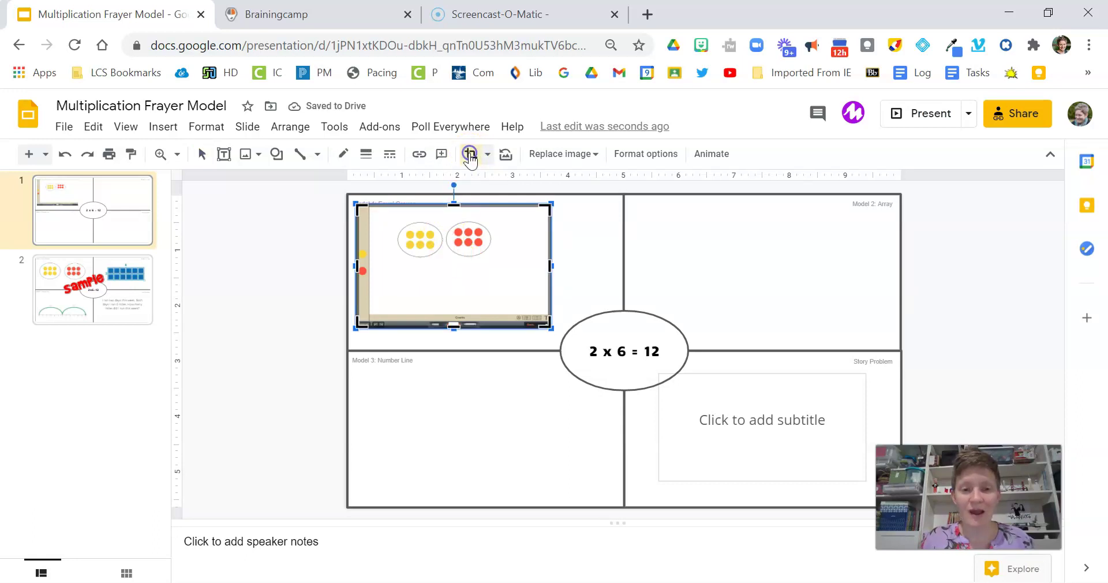
pyautogui.moveTo(452, 207); pyautogui.dragTo(452, 223)
pyautogui.moveTo(356, 278); pyautogui.dragTo(392, 275)
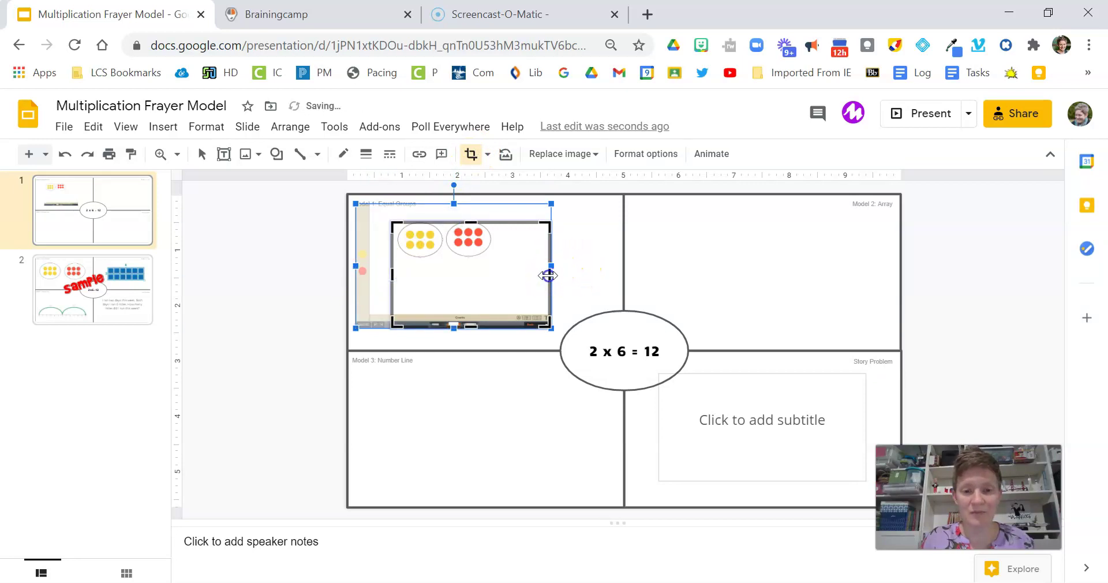
pyautogui.moveTo(551, 268); pyautogui.dragTo(496, 274)
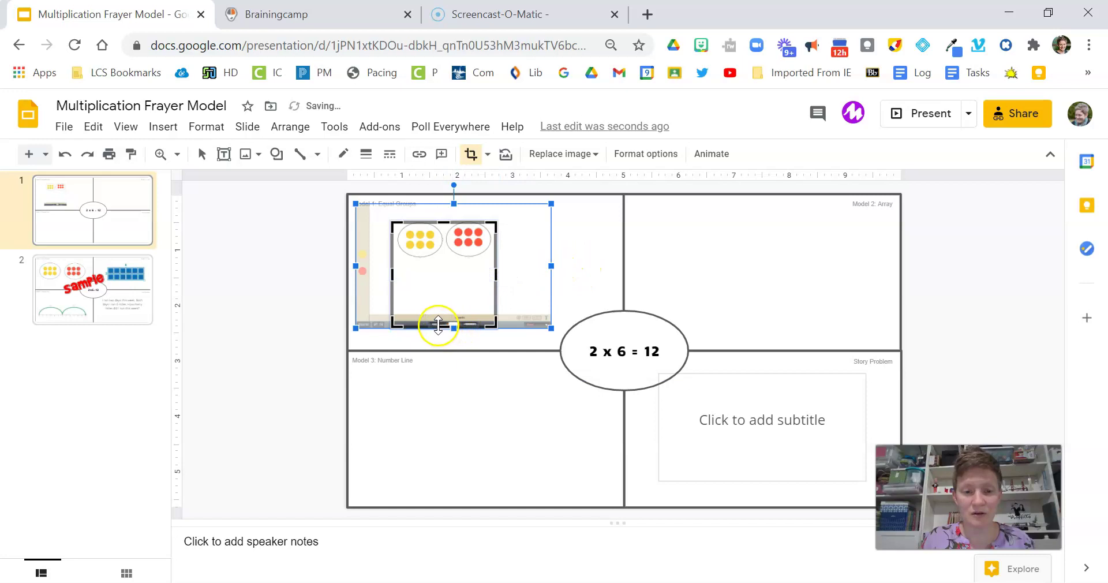
pyautogui.moveTo(437, 325); pyautogui.dragTo(438, 266)
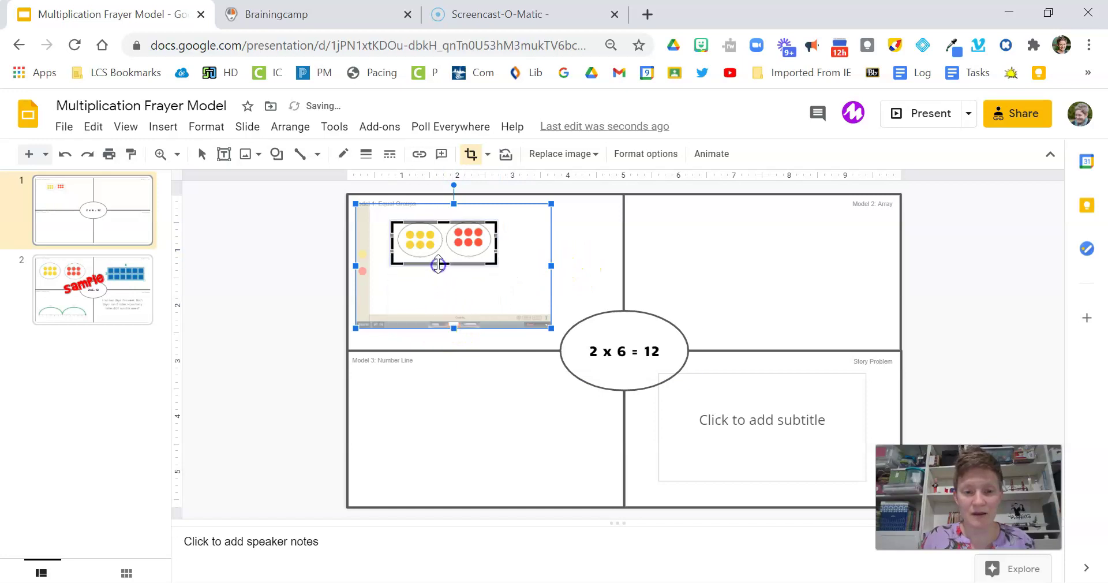
pyautogui.click(458, 344)
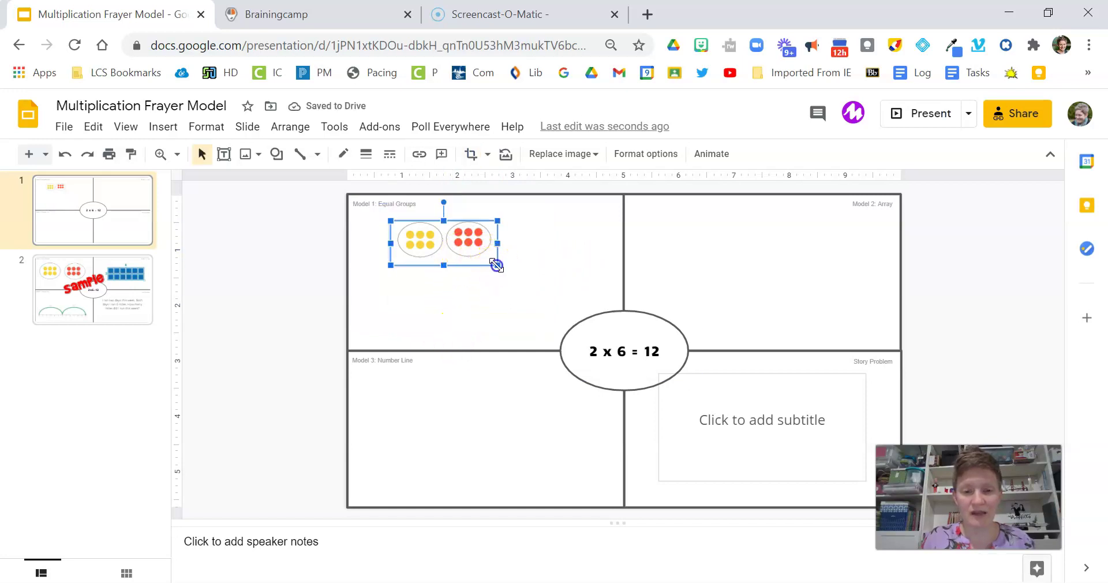
pyautogui.moveTo(498, 265); pyautogui.dragTo(585, 304)
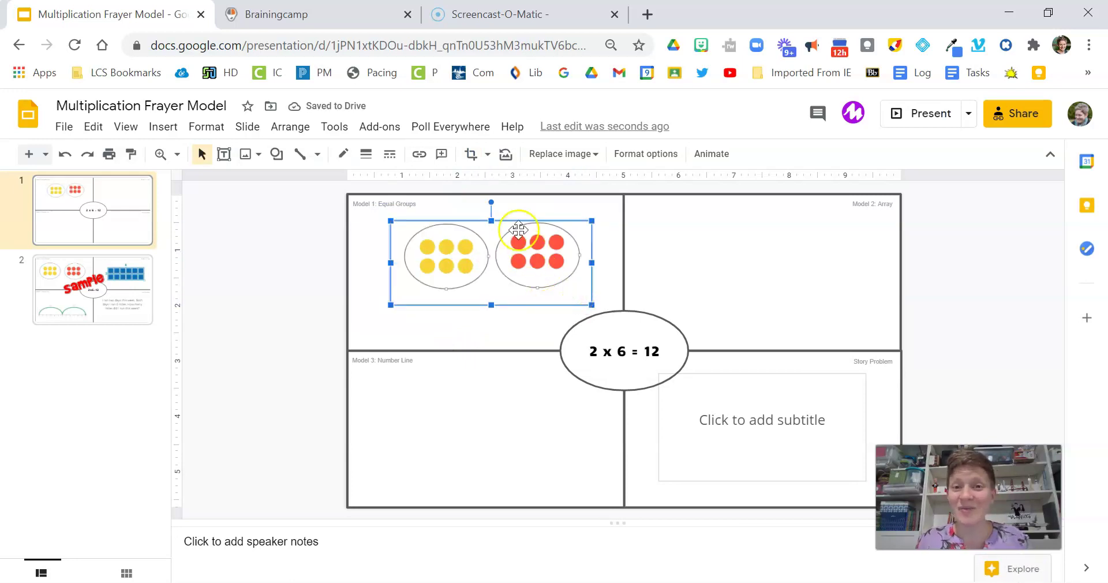
# Step: Open Color Tiles and add an area grid sized 2 rows by 6 columns
pyautogui.click(276, 14)
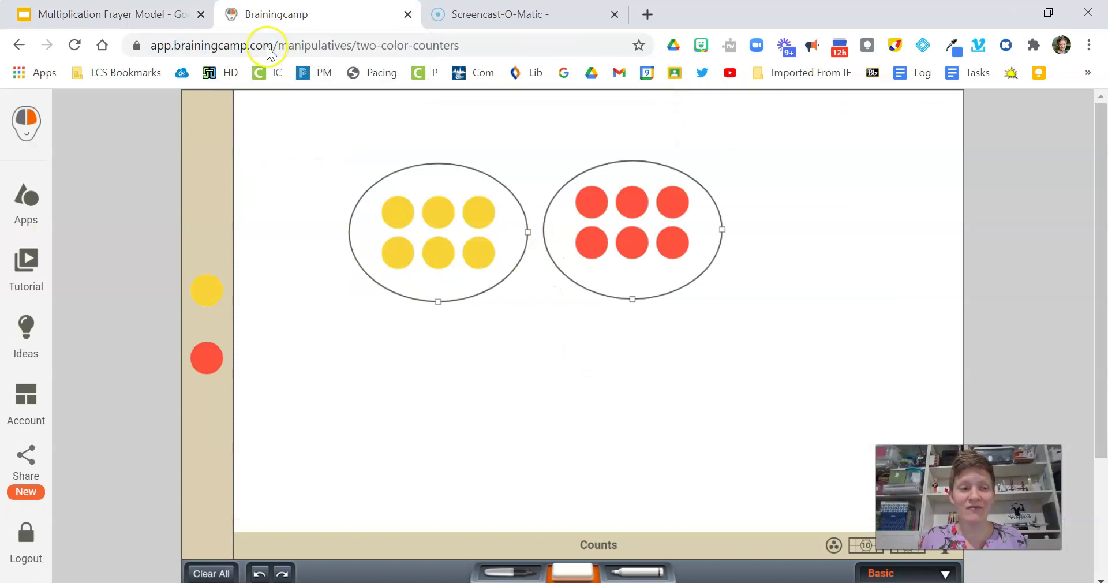
pyautogui.click(29, 203)
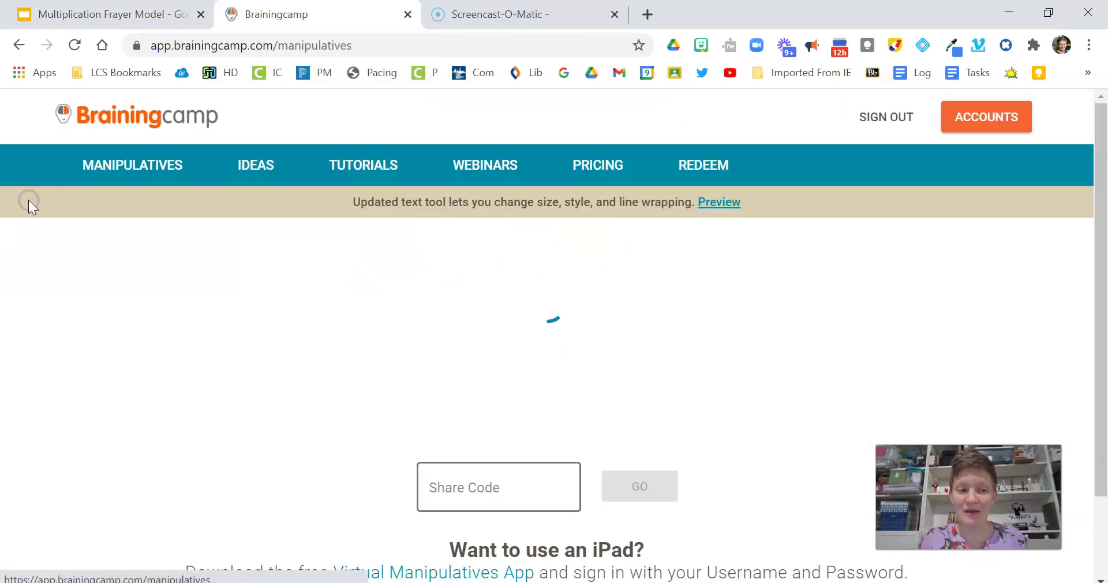
pyautogui.click(605, 285)
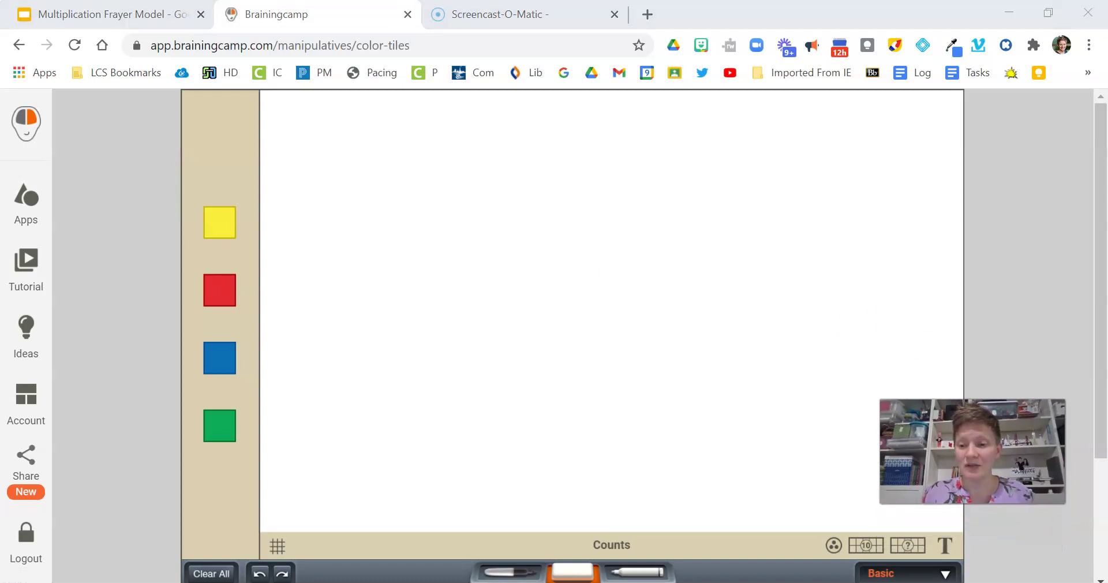
pyautogui.click(913, 549)
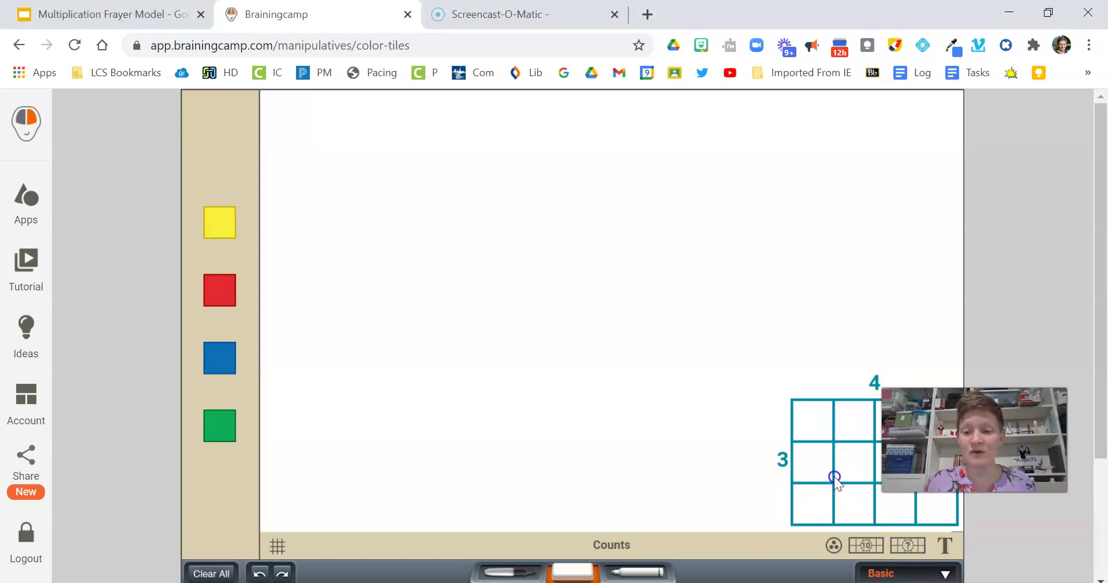
pyautogui.moveTo(836, 478); pyautogui.dragTo(484, 267)
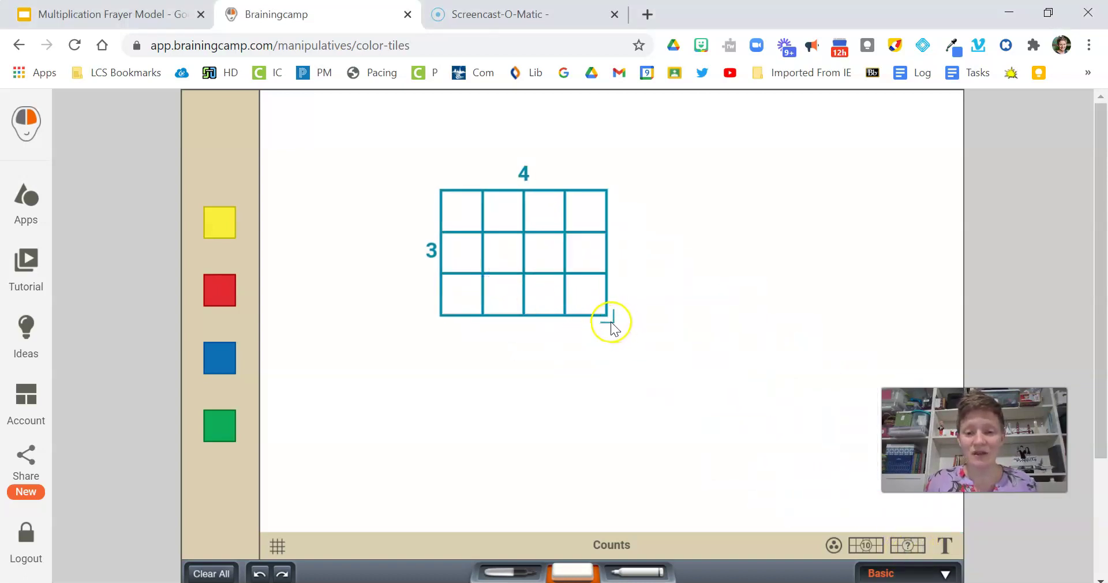
pyautogui.moveTo(612, 321); pyautogui.dragTo(688, 282)
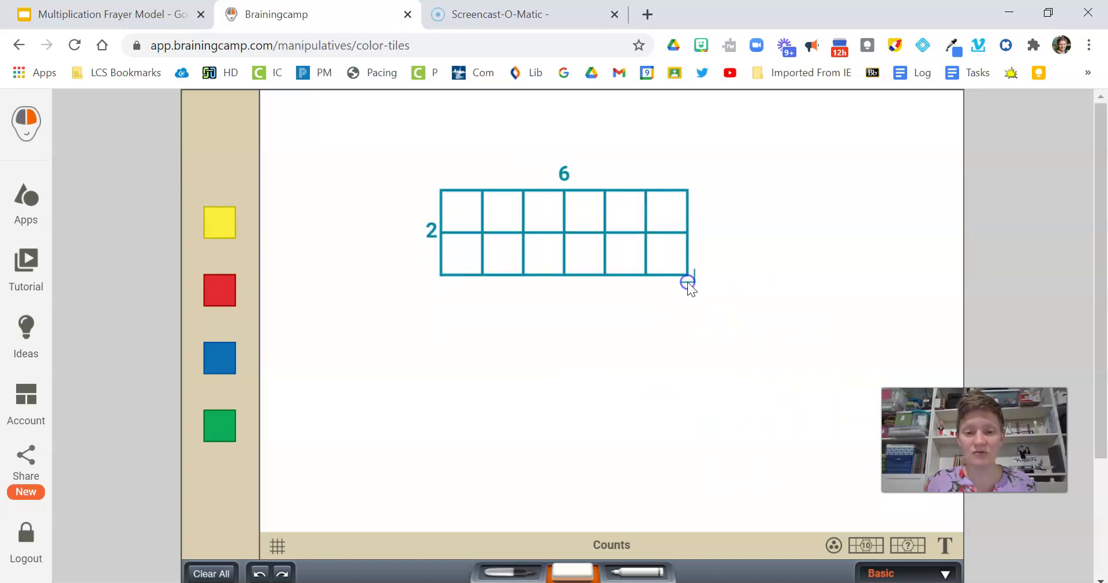
# Step: Fill the 2×6 grid with twelve yellow tiles and copy it as an image
pyautogui.click(225, 219)
pyautogui.click(225, 219)
pyautogui.click(225, 219)
pyautogui.click(225, 220)
pyautogui.click(225, 220)
pyautogui.click(226, 219)
pyautogui.click(225, 219)
pyautogui.click(225, 219)
pyautogui.click(225, 219)
pyautogui.click(225, 220)
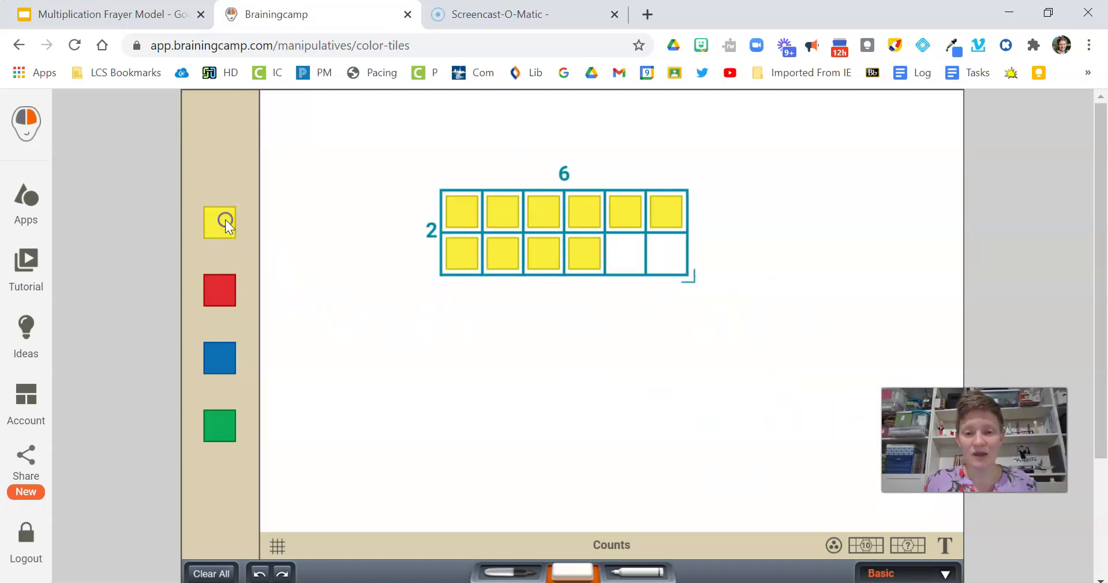
pyautogui.click(225, 219)
pyautogui.click(226, 219)
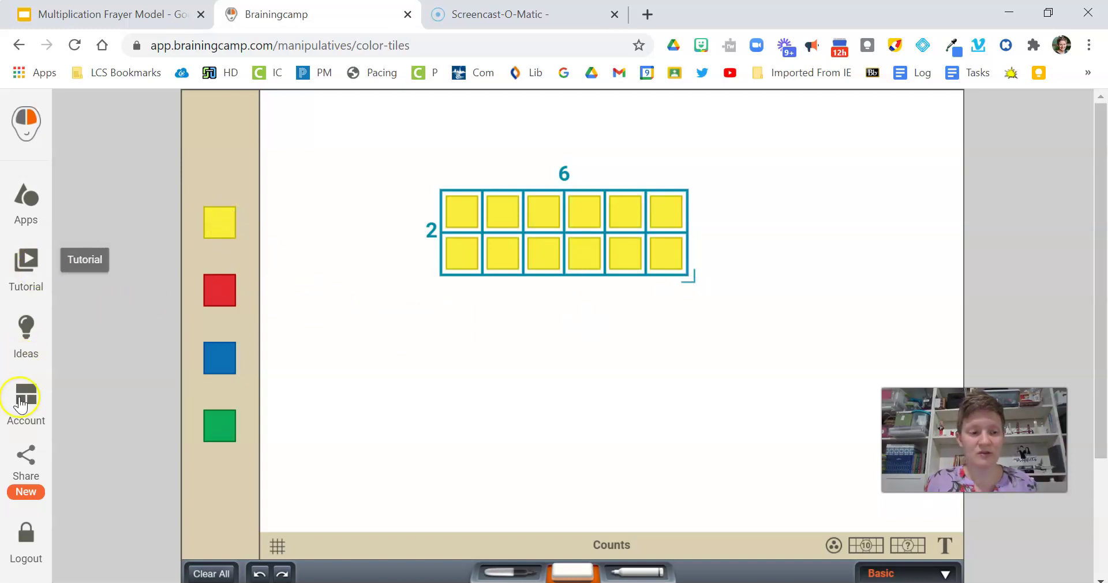
pyautogui.click(26, 462)
pyautogui.click(545, 309)
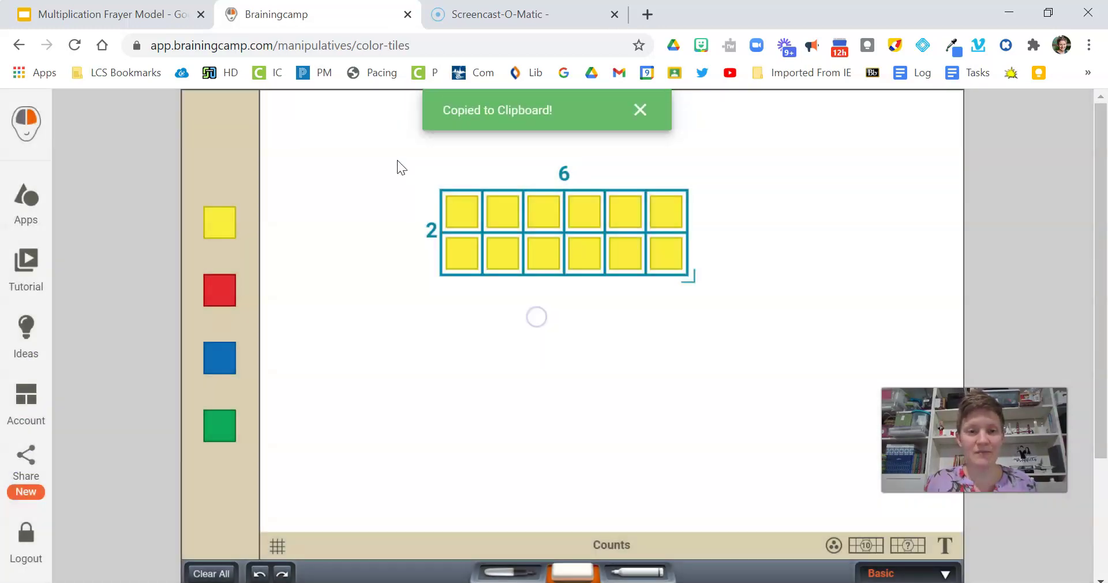
# Step: Paste the tile array into the Model 2: Array box, crop away its empty margins, and enlarge it
pyautogui.click(135, 11)
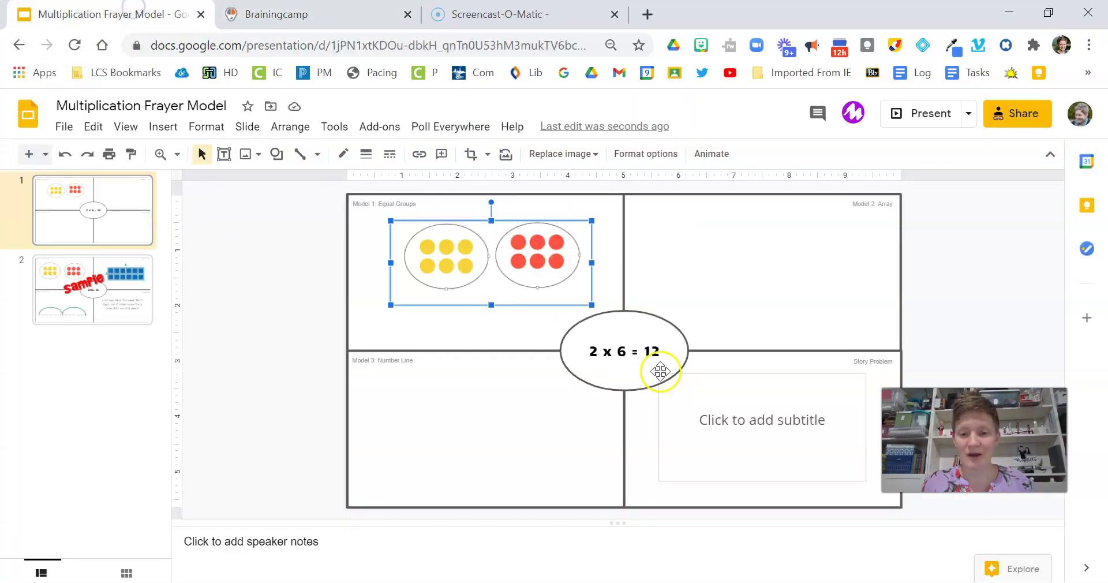
pyautogui.hotkey('ctrl', 'v')
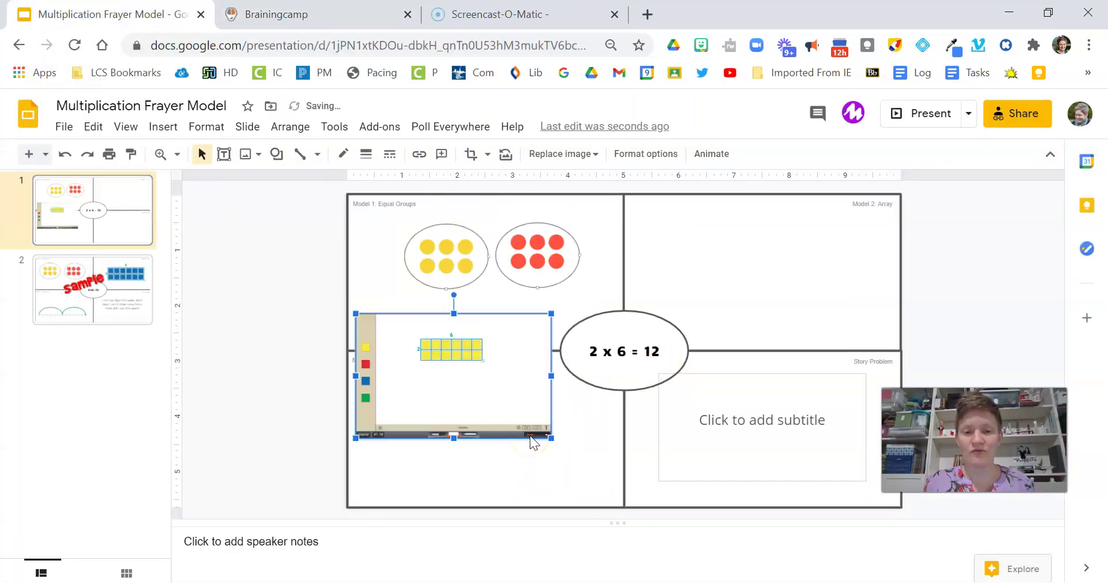
pyautogui.moveTo(452, 387); pyautogui.dragTo(762, 294)
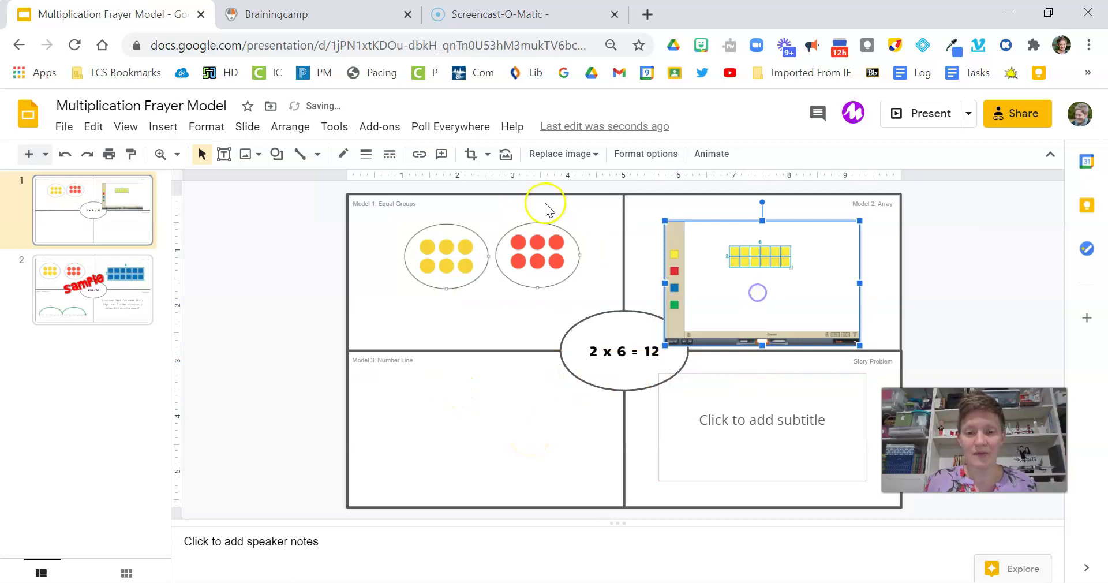
pyautogui.click(471, 154)
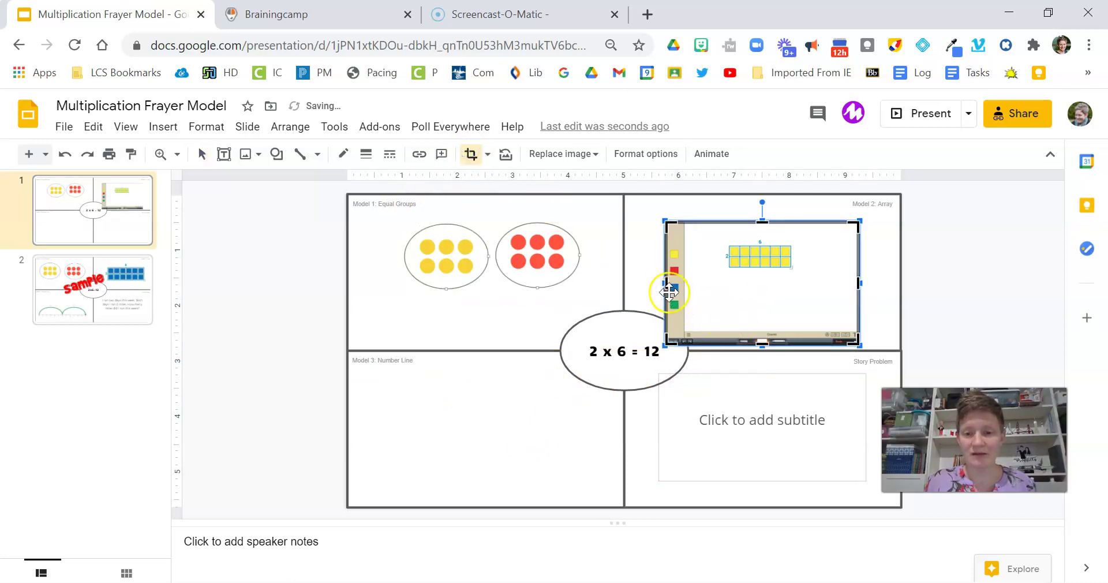
pyautogui.moveTo(667, 284); pyautogui.dragTo(718, 286)
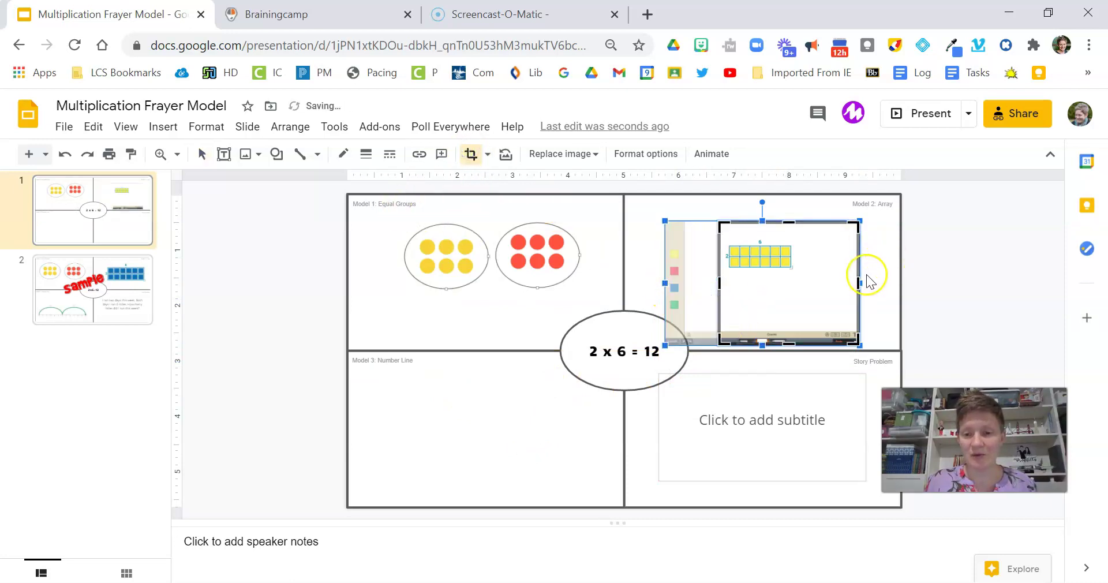
pyautogui.moveTo(859, 283); pyautogui.dragTo(804, 285)
pyautogui.moveTo(762, 345); pyautogui.dragTo(864, 318)
pyautogui.click(866, 297)
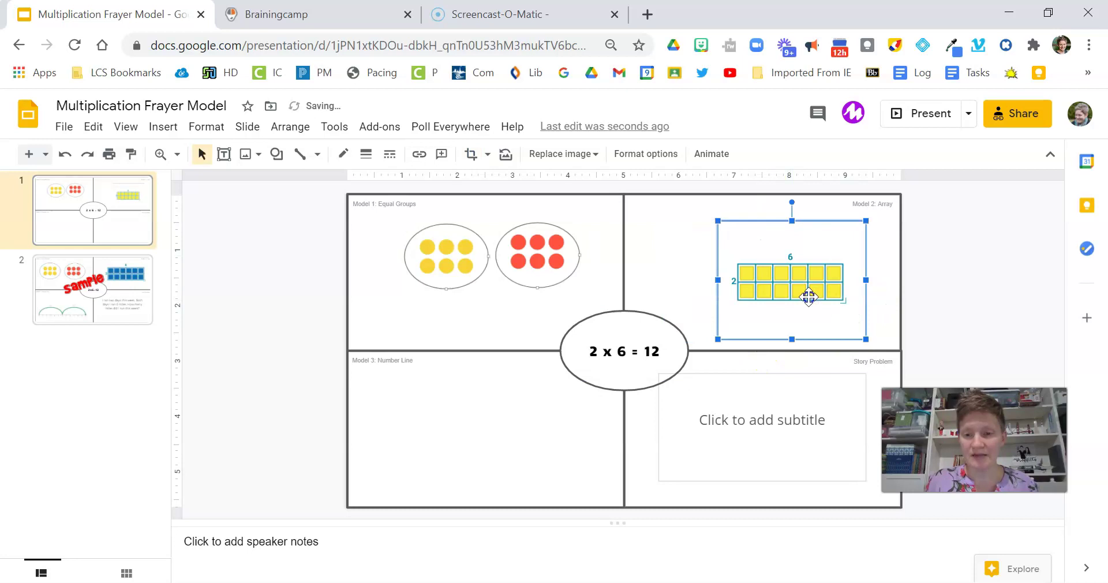
pyautogui.moveTo(808, 298); pyautogui.dragTo(788, 290)
pyautogui.click(469, 420)
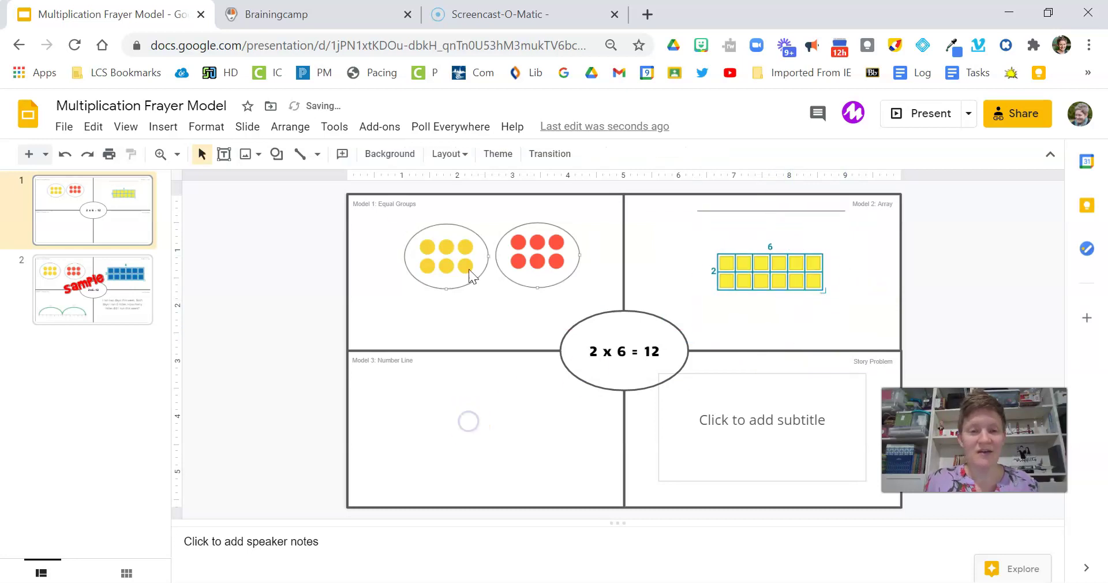
# Step: Open the Number Lines manipulative and set its upper limit to 15
pyautogui.click(294, 17)
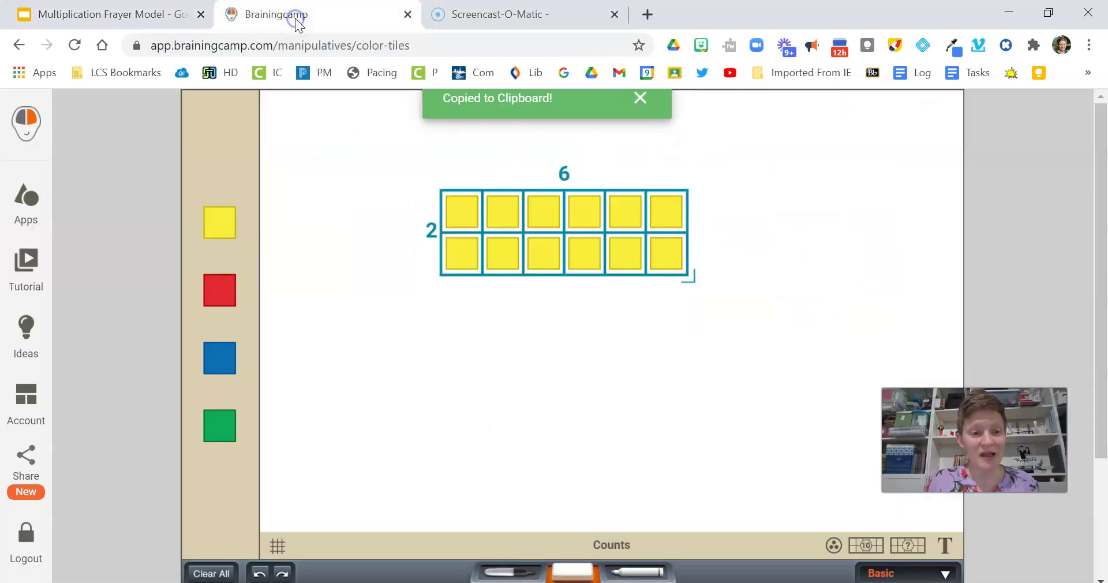
pyautogui.click(28, 202)
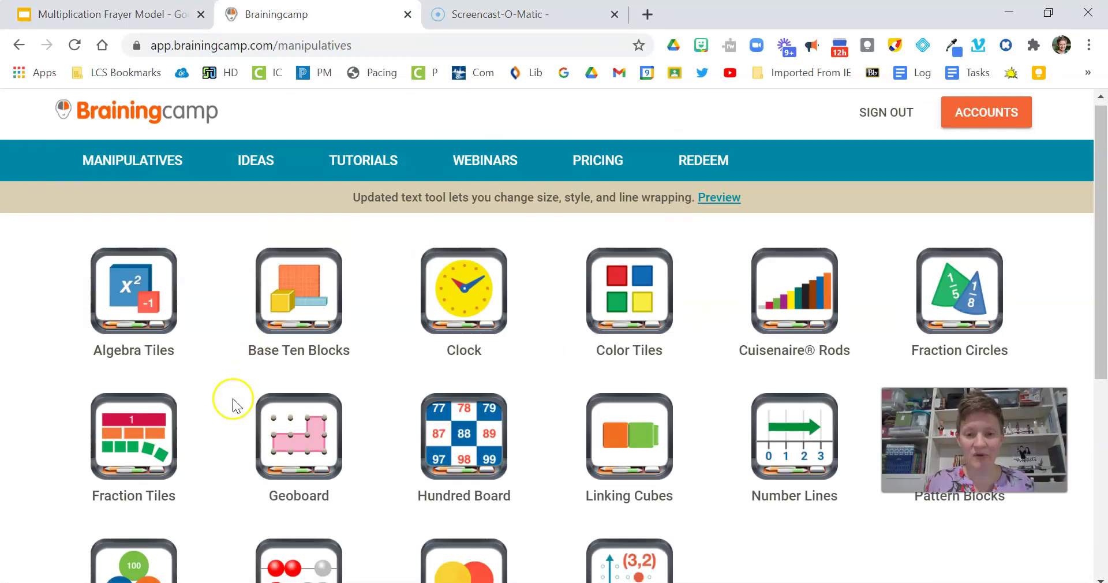
pyautogui.scroll(-1, 231, 396)
pyautogui.click(778, 411)
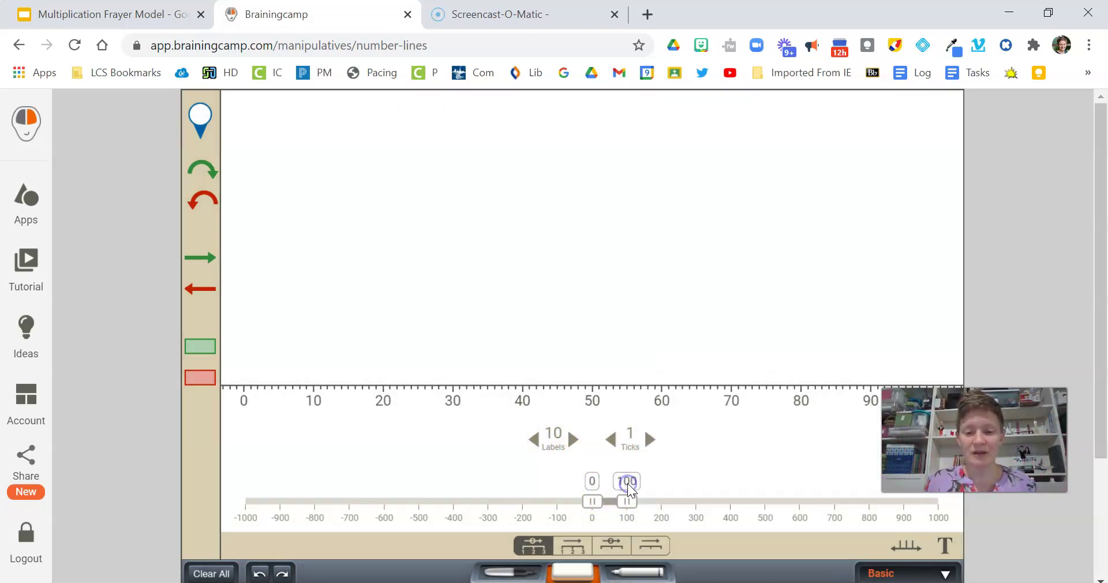
pyautogui.click(627, 481)
pyautogui.click(685, 459)
pyautogui.click(716, 490)
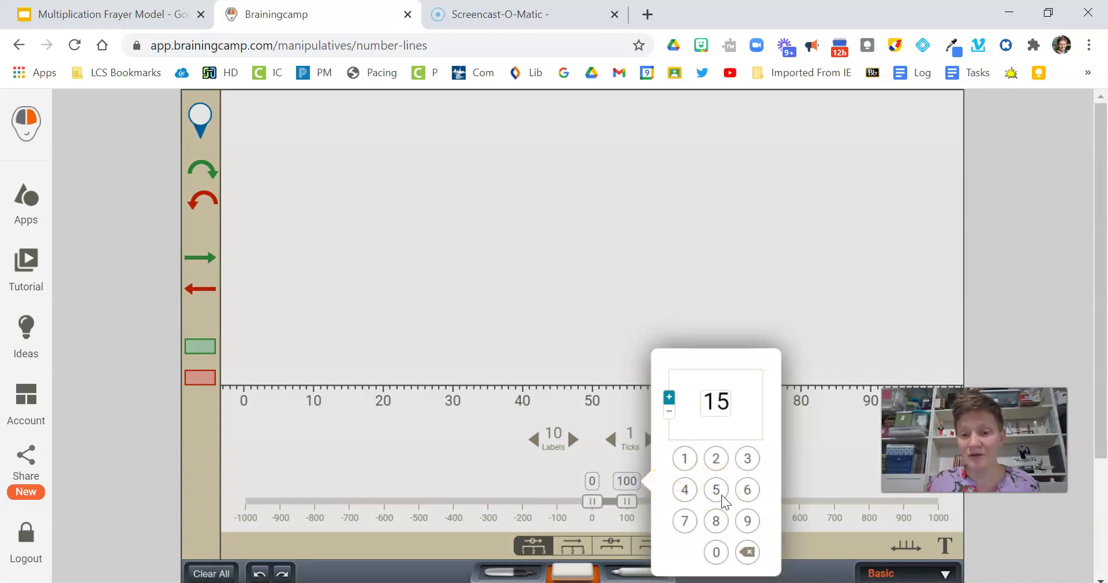
pyautogui.click(656, 257)
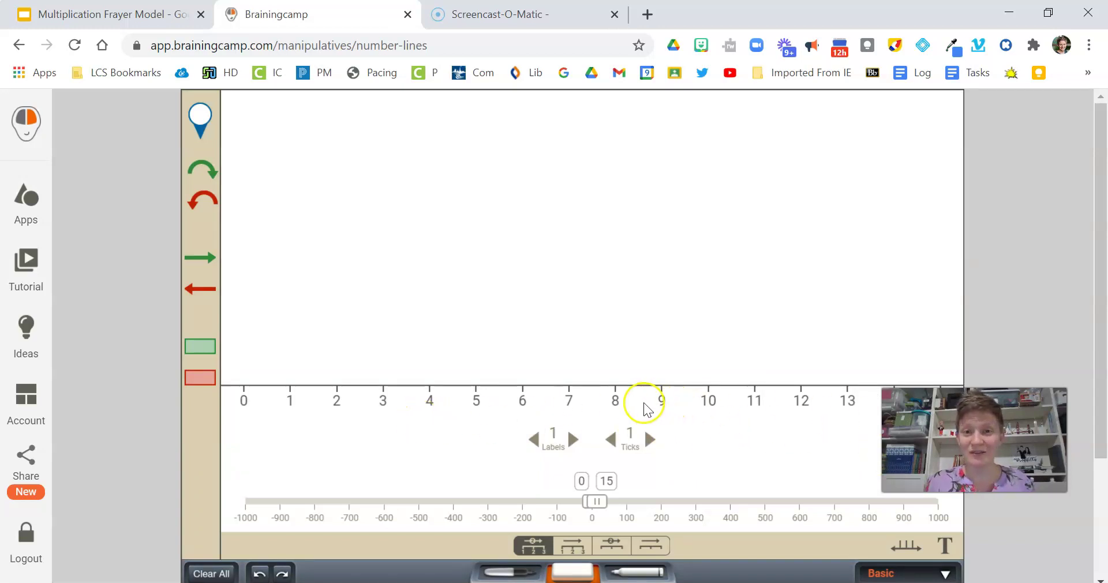
# Step: Add a jump from 0 to 6 and duplicate it to span 6 to 12
pyautogui.moveTo(209, 183); pyautogui.dragTo(289, 299)
pyautogui.moveTo(266, 315); pyautogui.dragTo(513, 367)
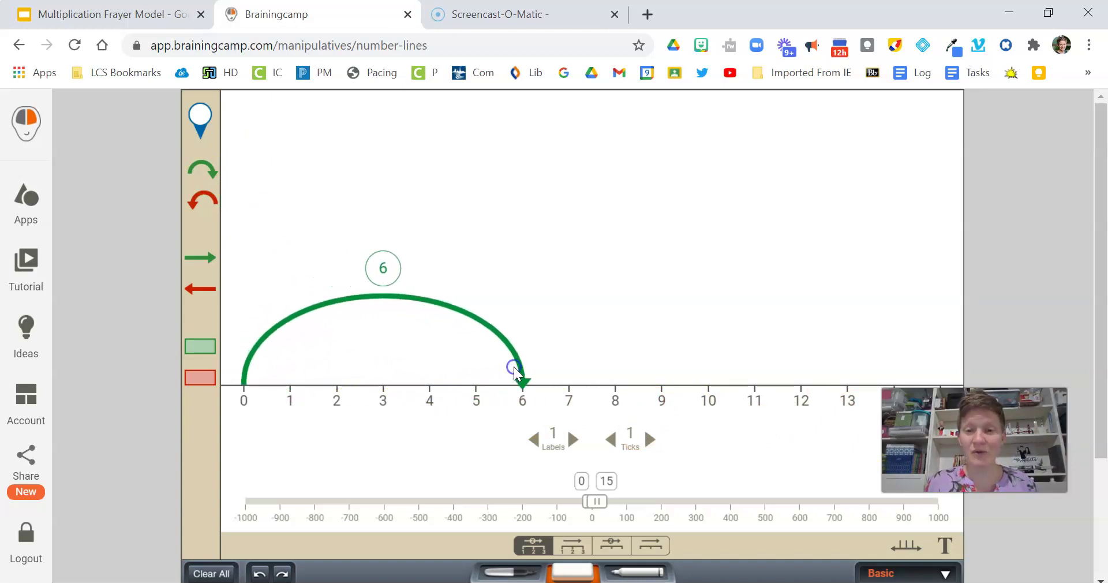
pyautogui.click(385, 271)
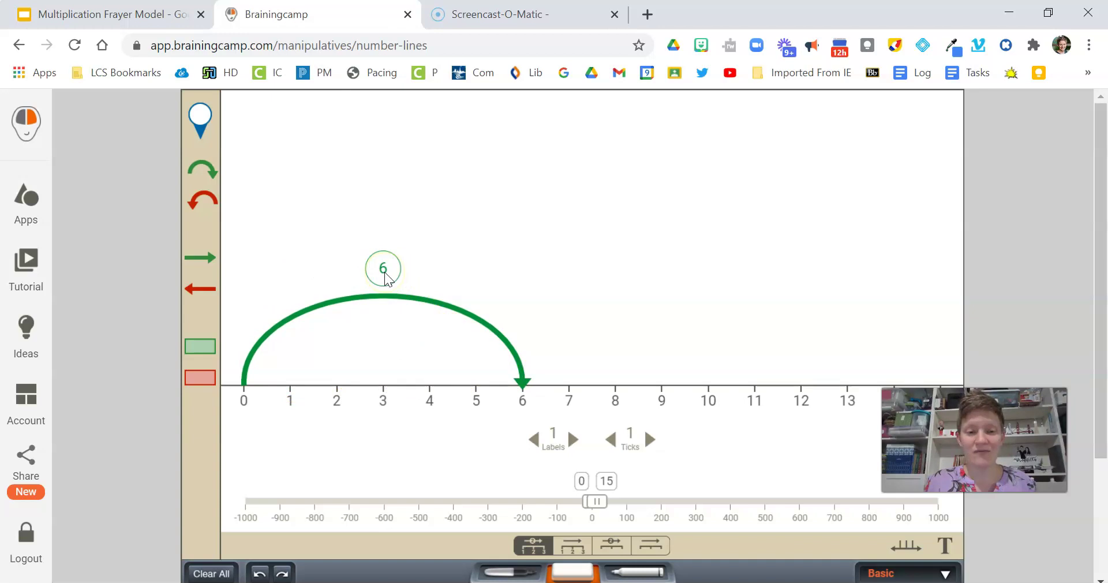
pyautogui.click(385, 274)
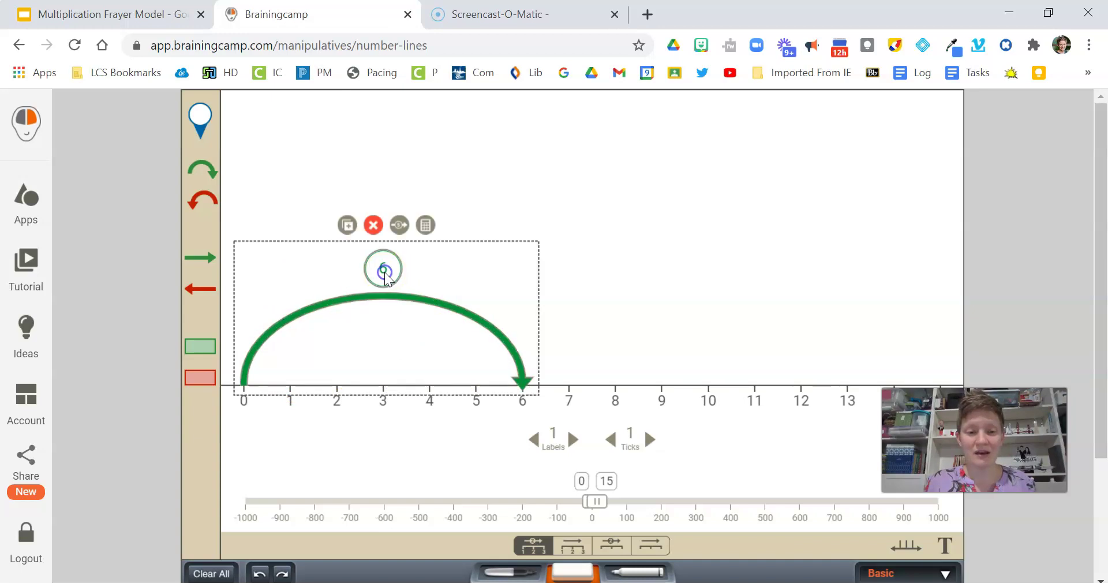
pyautogui.click(346, 226)
pyautogui.click(895, 252)
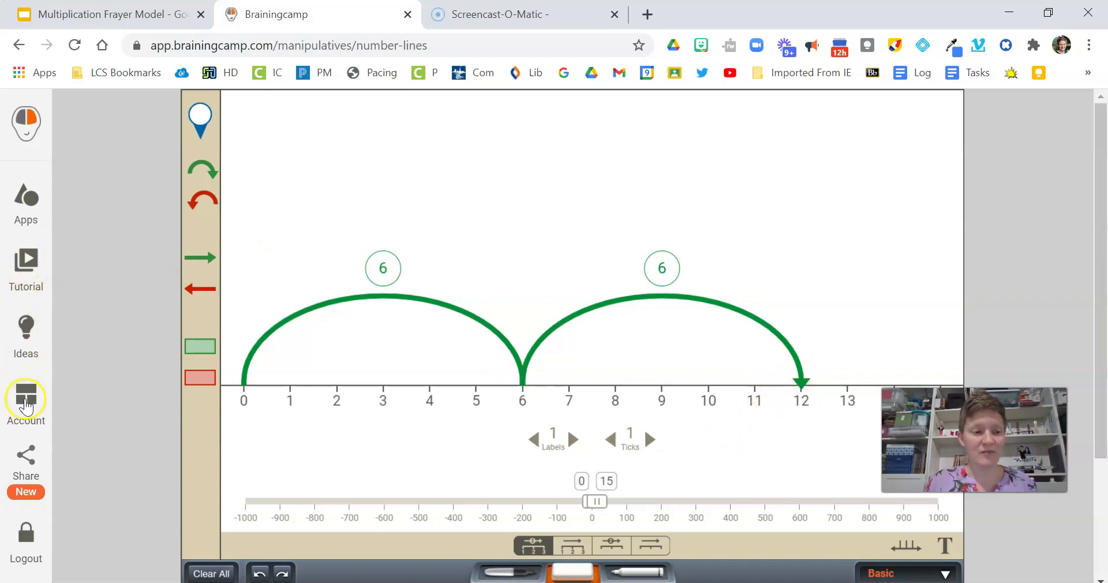
# Step: Copy the number line as an image and go back to the slides
pyautogui.click(26, 459)
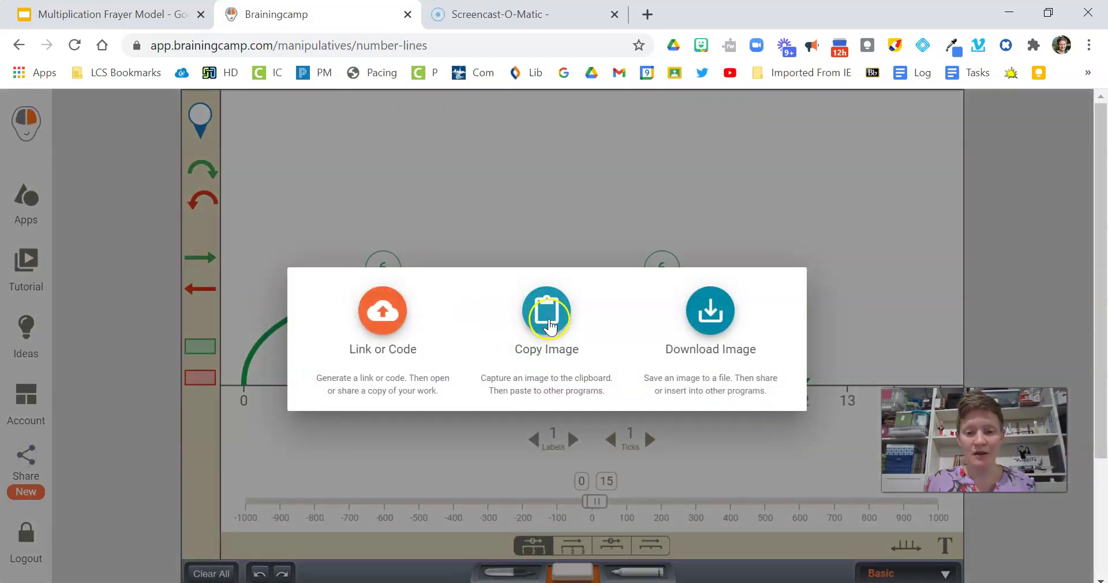
pyautogui.click(557, 315)
pyautogui.click(96, 16)
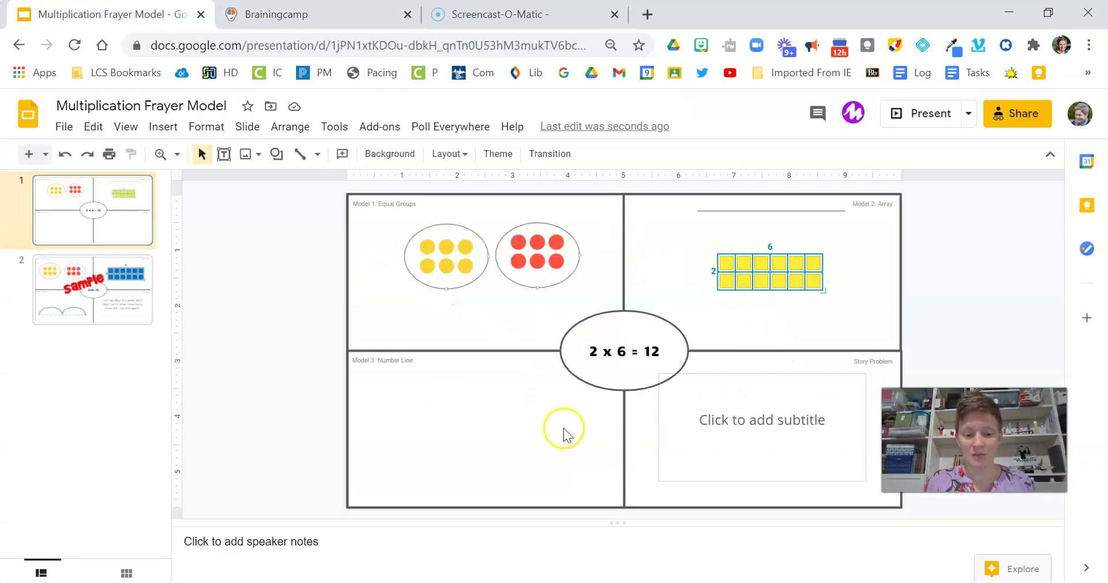
# Step: Paste the number line image into Model 3, trim its empty bottom, and enlarge it into place
pyautogui.hotkey('ctrl', 'v')
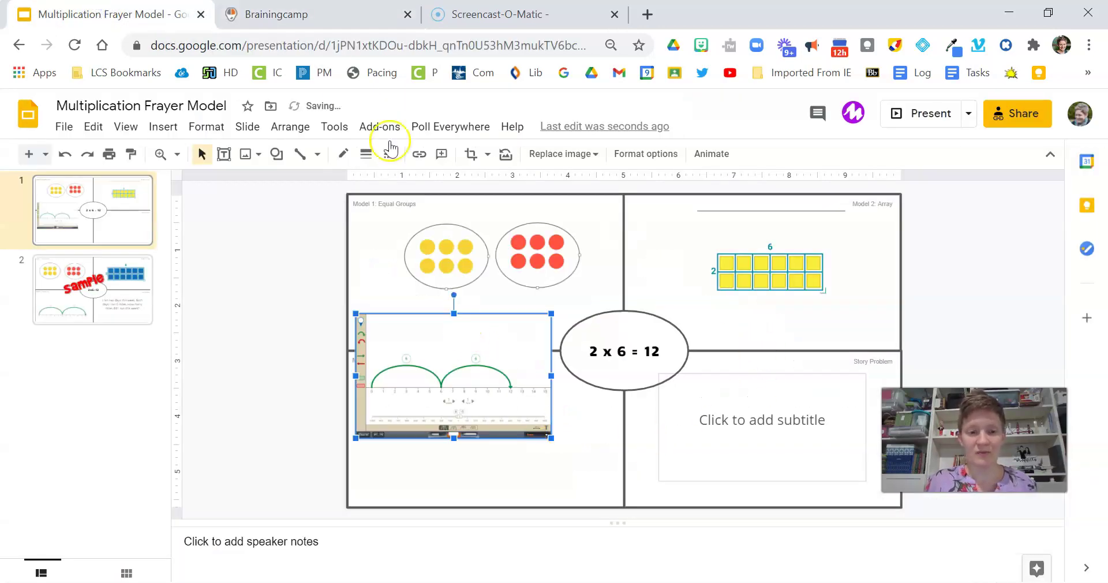
pyautogui.click(471, 154)
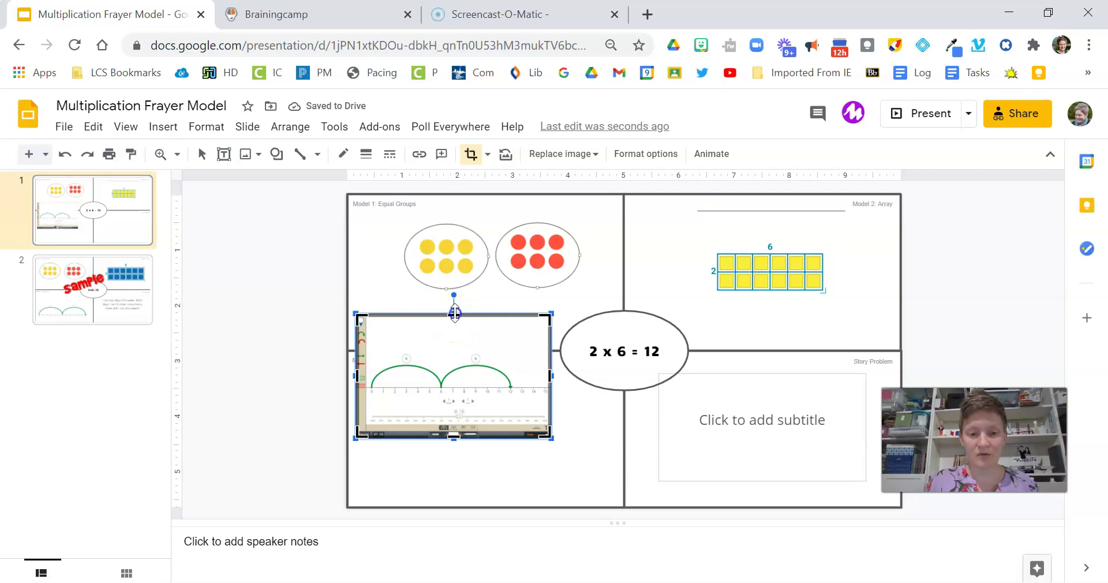
pyautogui.moveTo(454, 315); pyautogui.dragTo(454, 347)
pyautogui.hotkey('ctrl', 'z')
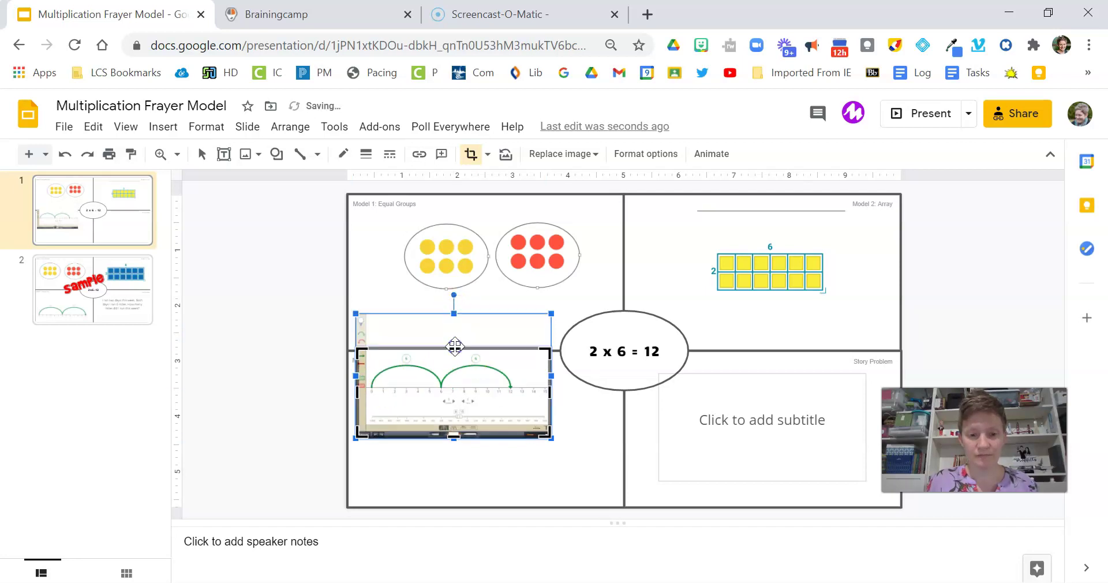
pyautogui.moveTo(449, 435); pyautogui.dragTo(480, 441)
pyautogui.click(500, 477)
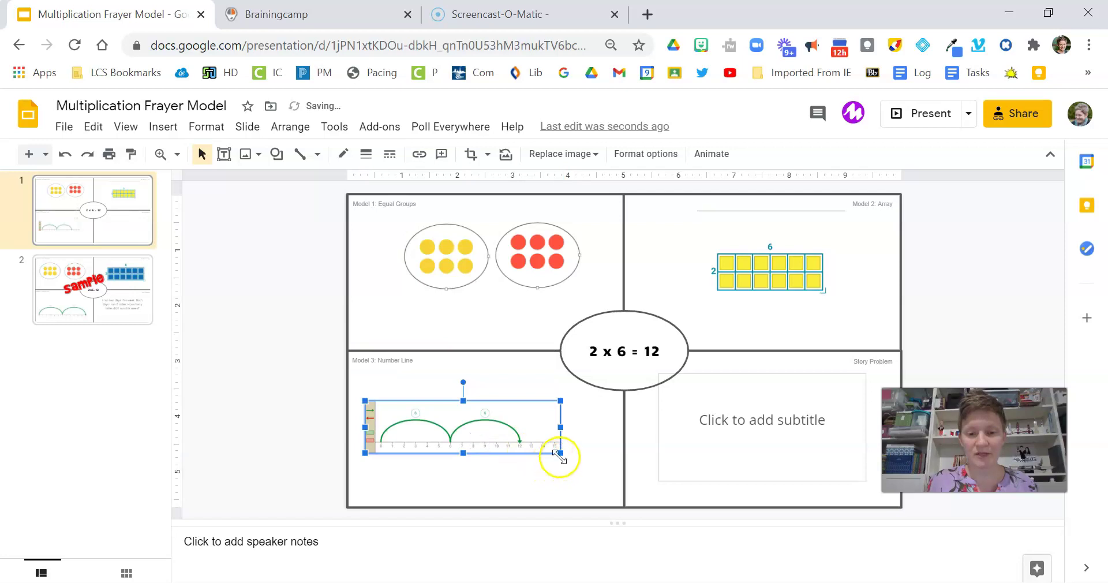
pyautogui.moveTo(560, 453); pyautogui.dragTo(614, 468)
pyautogui.moveTo(511, 439); pyautogui.dragTo(500, 434)
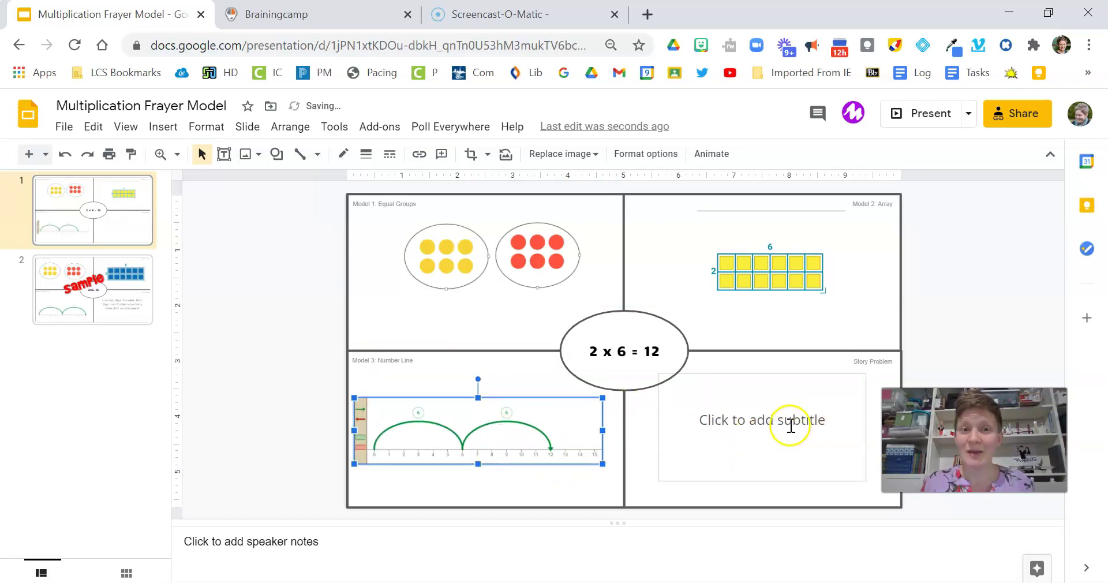
# Step: Copy the running-6-miles-over-two-days story text from slide 2 into slide 1's Story Problem box
pyautogui.click(104, 286)
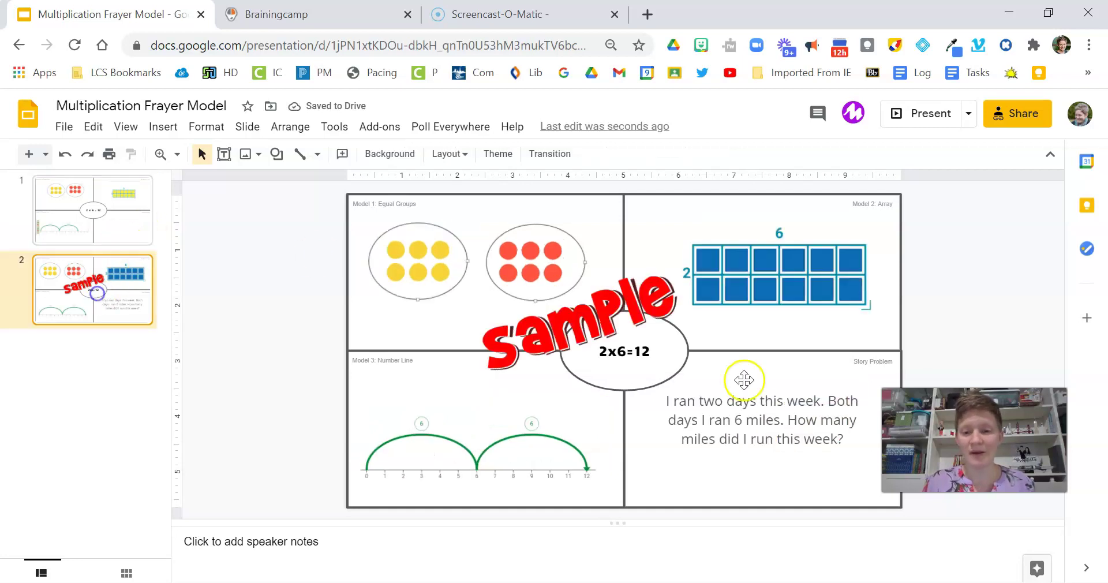
pyautogui.click(695, 401)
pyautogui.hotkey('ctrl', 'a')
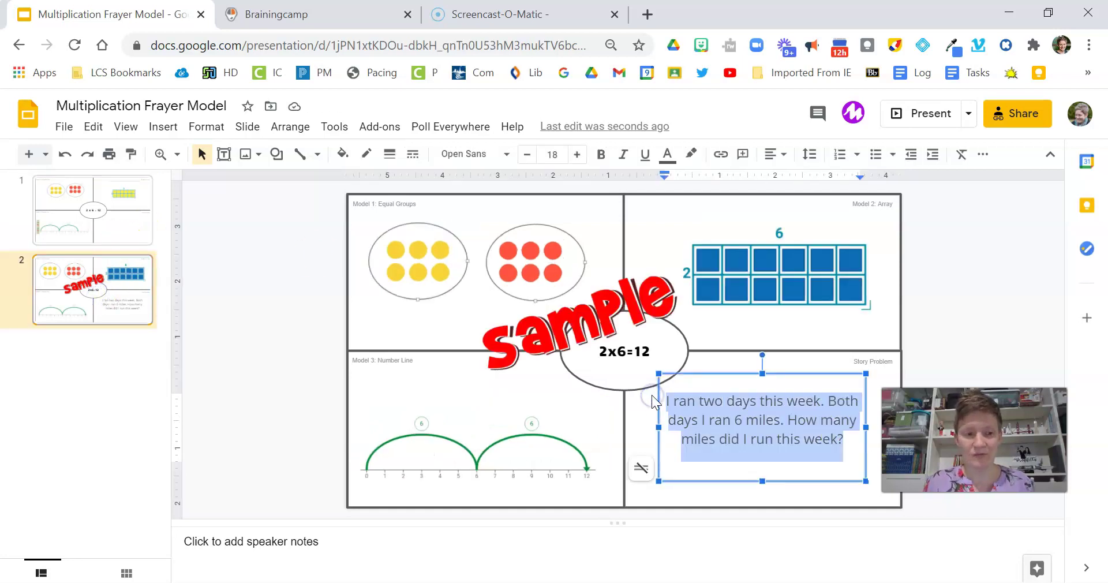
pyautogui.click(95, 216)
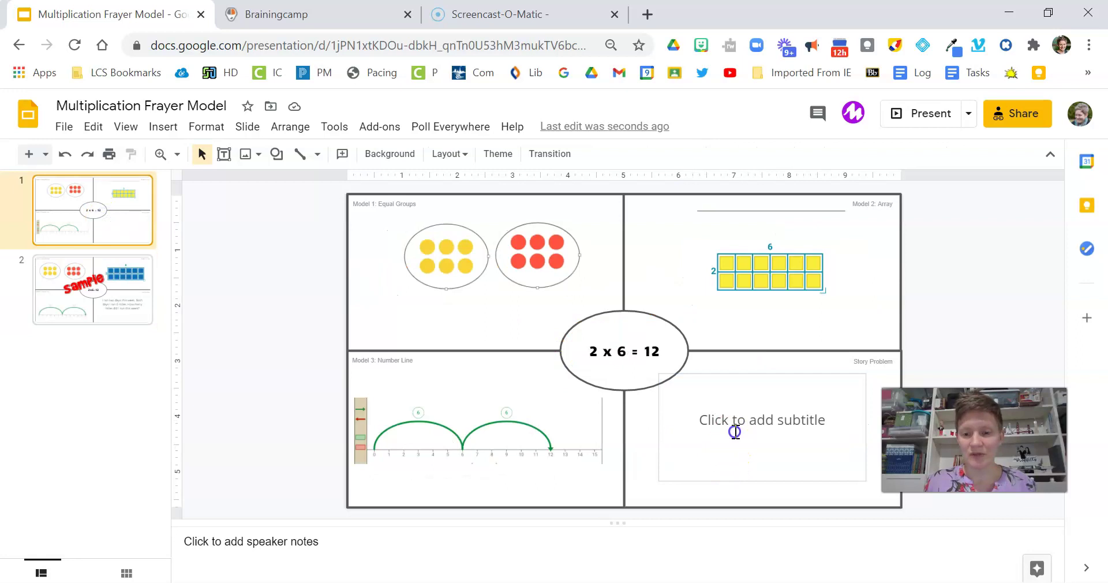
pyautogui.click(735, 432)
pyautogui.hotkey('ctrl', 'v')
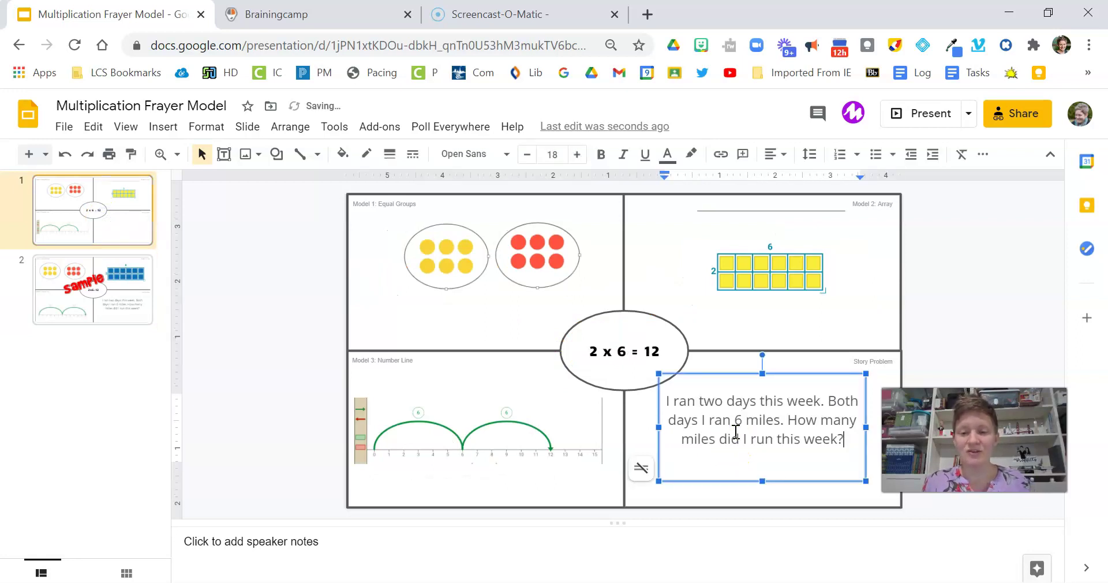